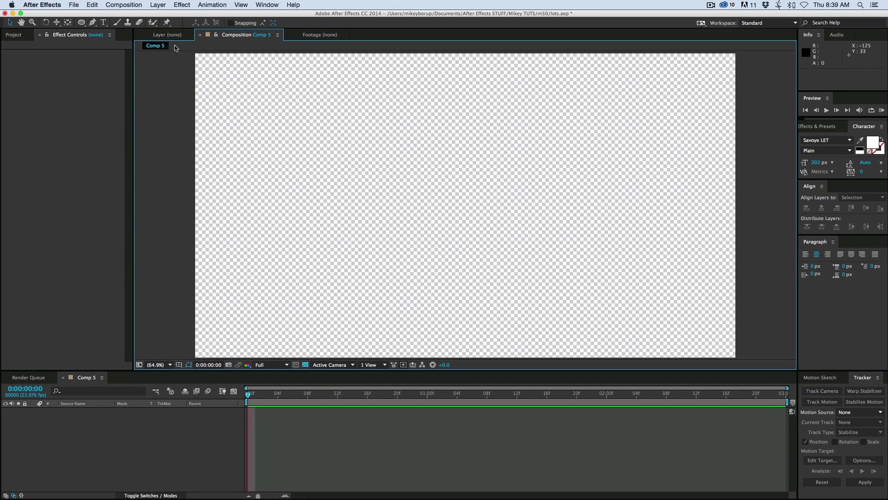
- Create a black 1920 × 1080 px solid layer named Flare
left_click(161, 5)
mouse_move(162, 16)
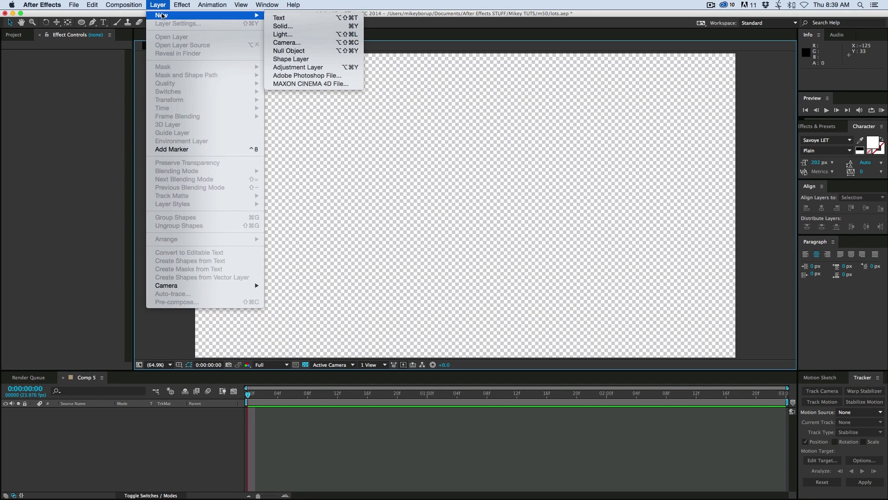
left_click(342, 28)
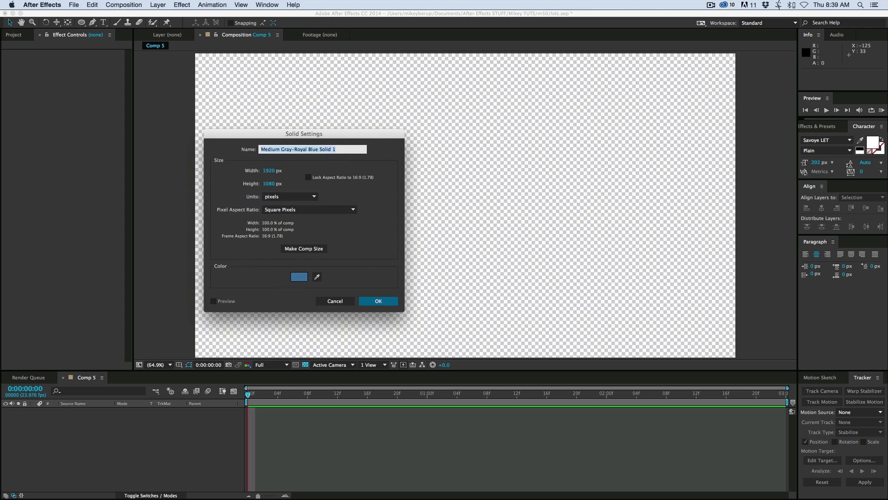
type("Flare")
left_click(301, 280)
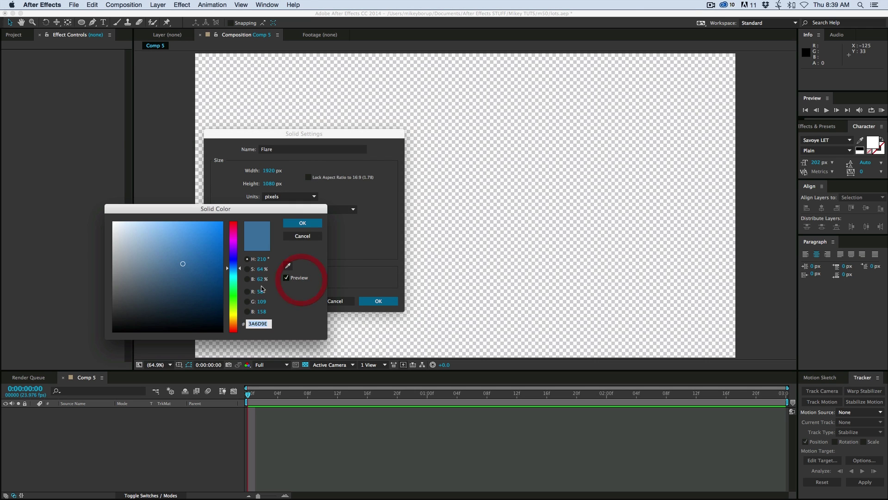
left_click_drag(210, 315, 268, 358)
left_click(297, 224)
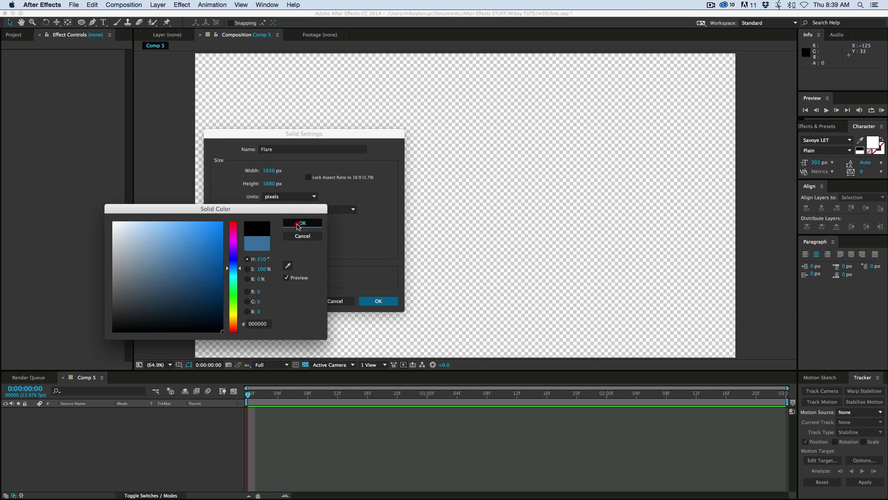
left_click(375, 301)
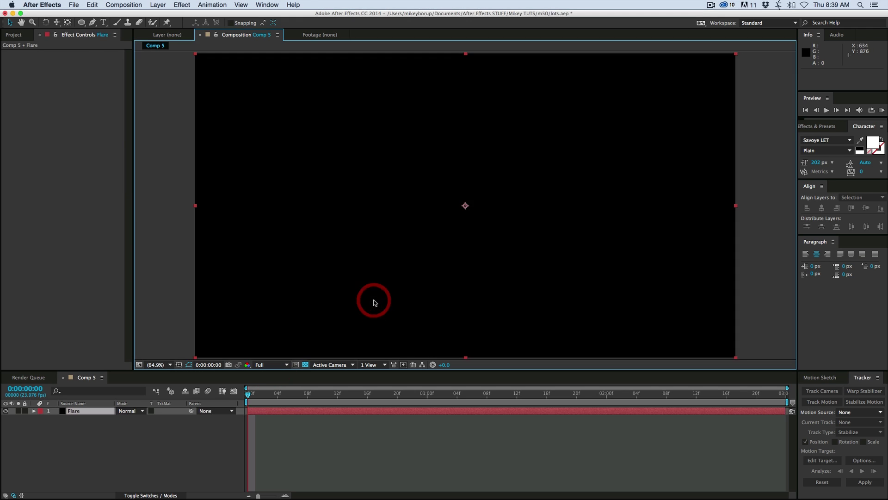
- Create a second black solid named matte and place it beneath the Flare layer
left_click(294, 451)
left_click(160, 6)
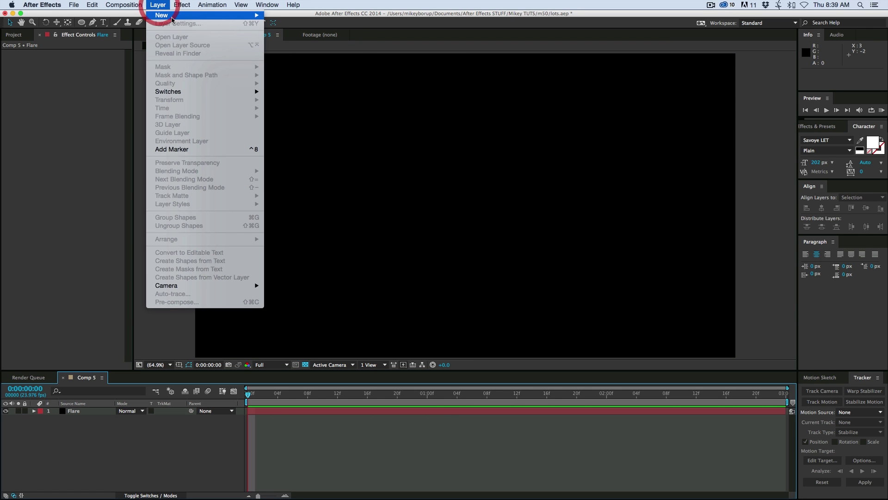
mouse_move(199, 14)
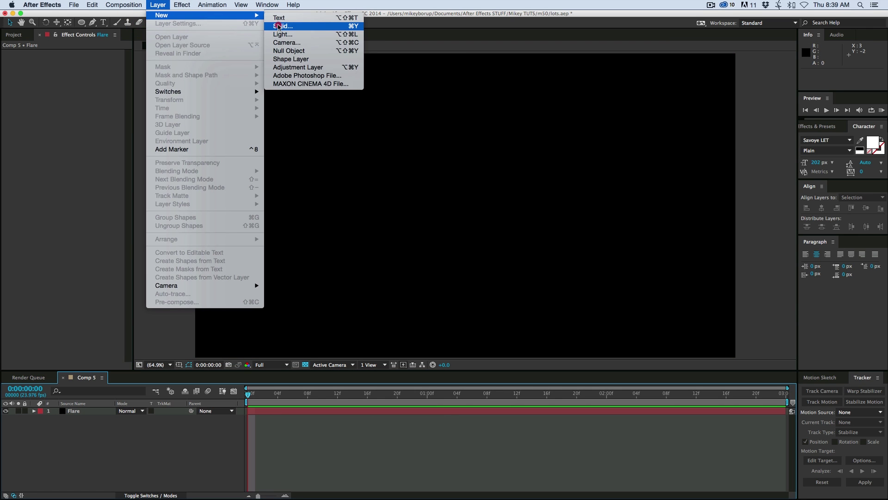
left_click(280, 23)
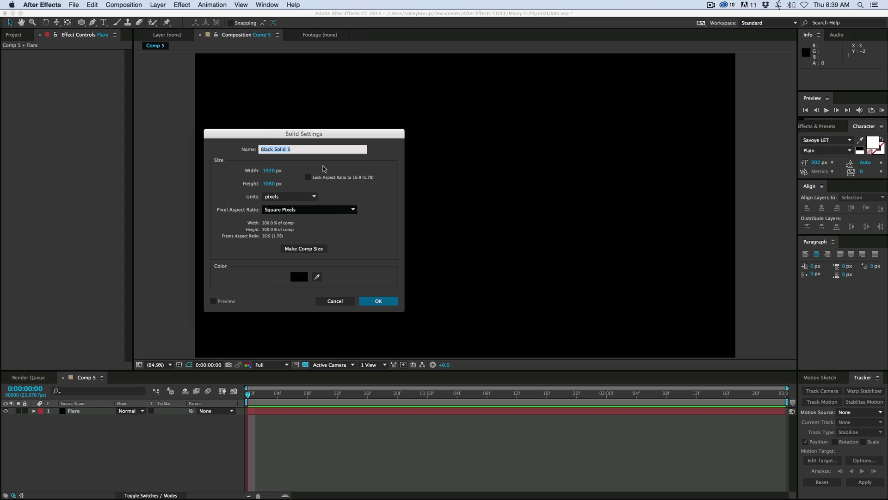
type("matte")
key("Return")
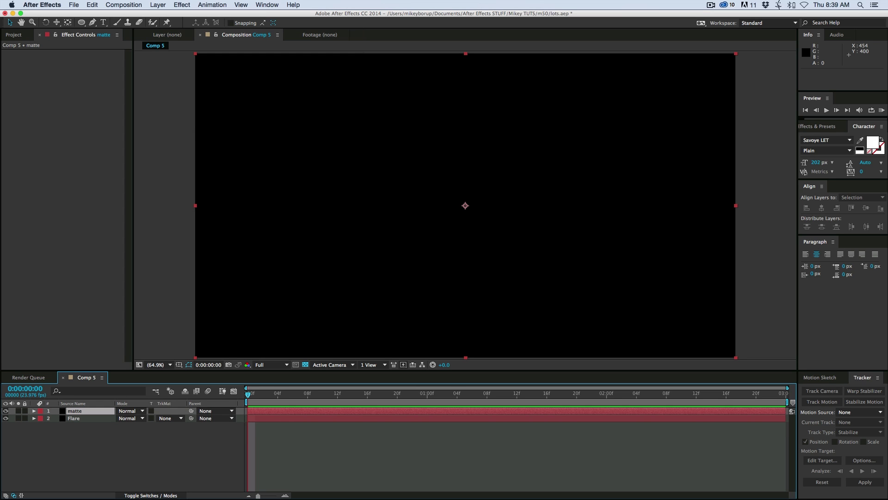
left_click_drag(92, 411, 90, 425)
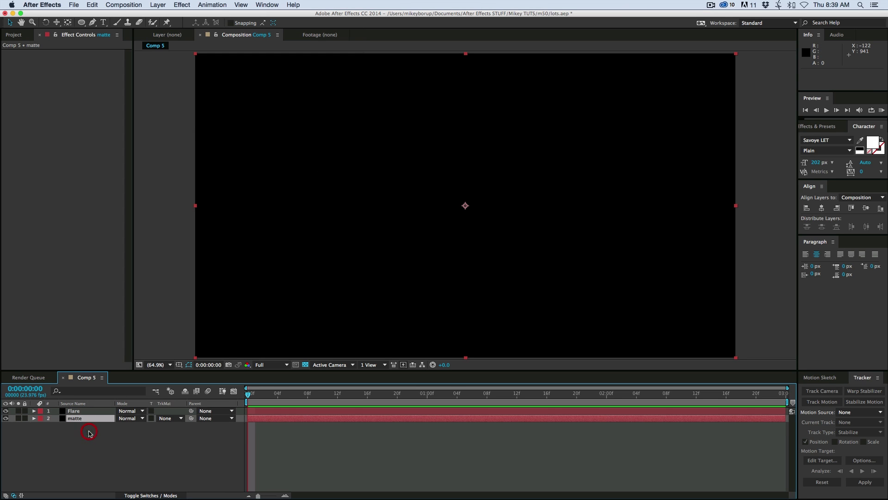
- Find the Generate Lens Flare effect and apply it to the Flare layer
left_click(139, 432)
left_click(90, 411)
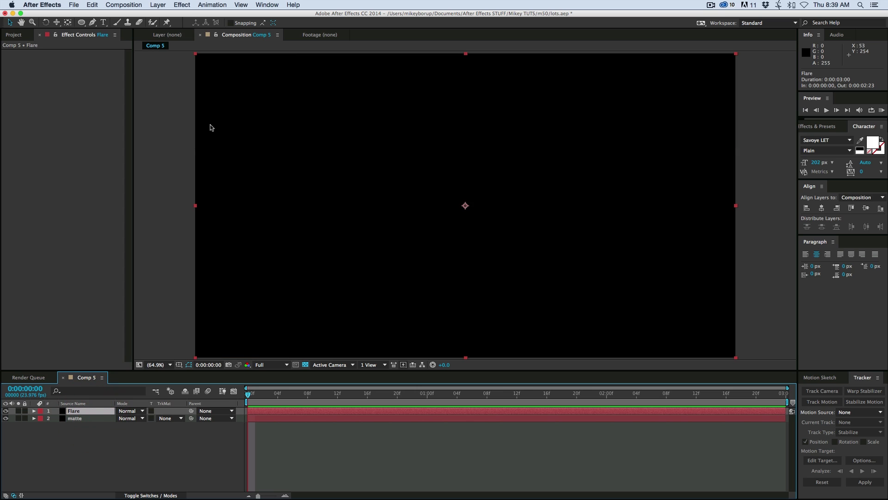
left_click(821, 126)
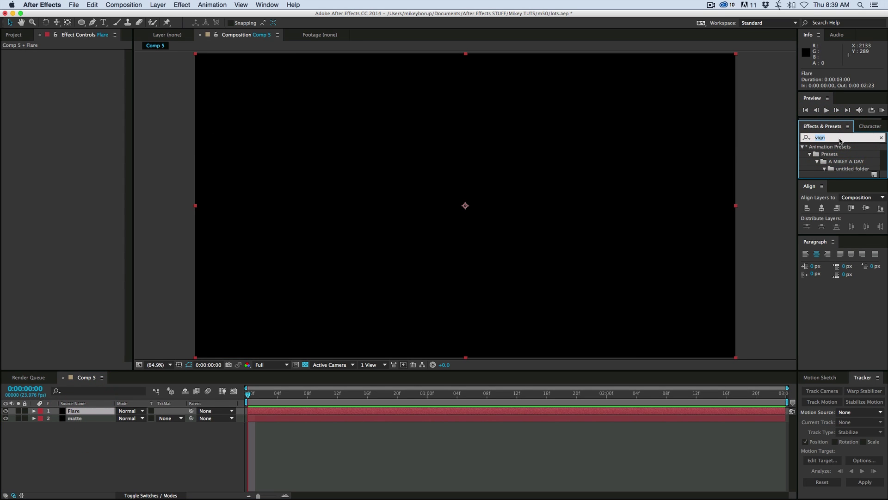
type("lens flare")
left_click_drag(832, 221, 269, 411)
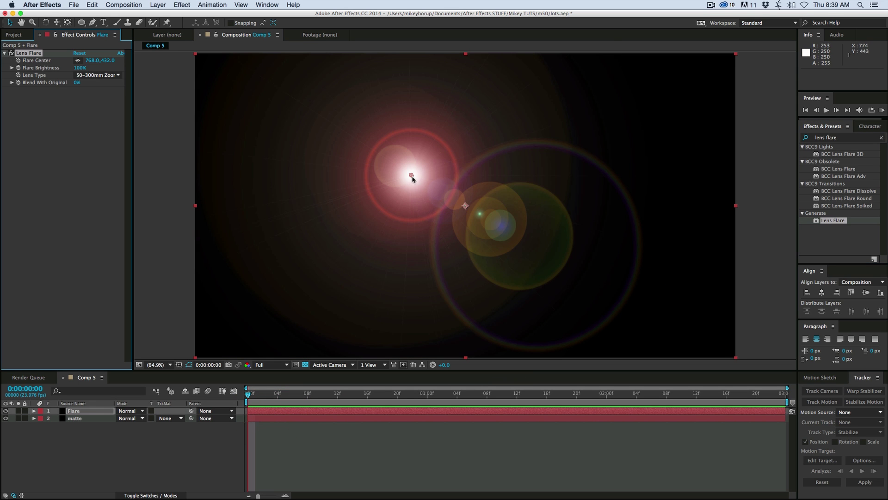
- Set the lens type to 105mm Prime and move the flare center just beyond the frame's upper-right corner, about 2003.6, -19.4
left_click_drag(412, 176, 462, 182)
left_click(98, 75)
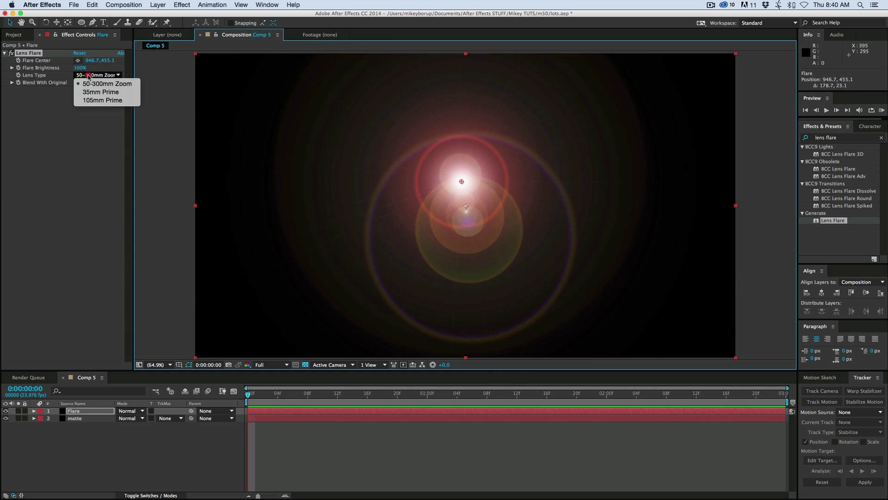
left_click(113, 101)
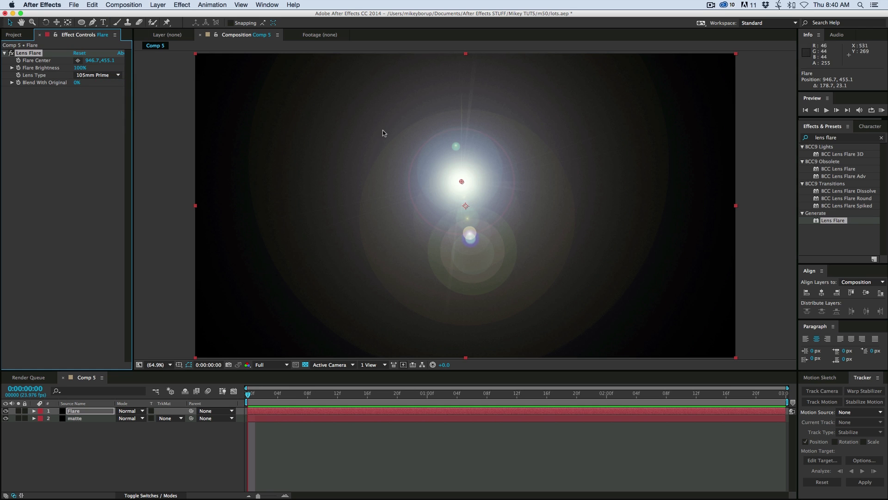
left_click_drag(462, 183, 748, 53)
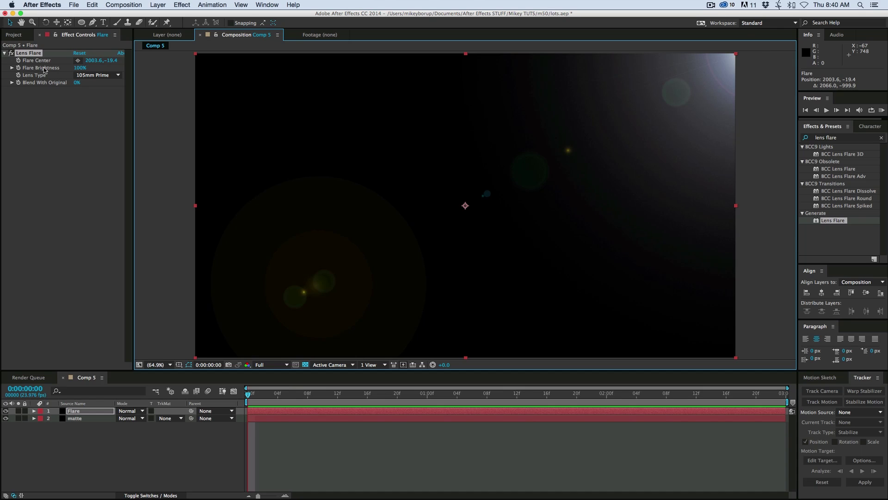
- Keyframe flare center and brightness at frame 0, and at frame 15 move the center beyond the lower-left corner, about -222.4, 1196.6
left_click(18, 62)
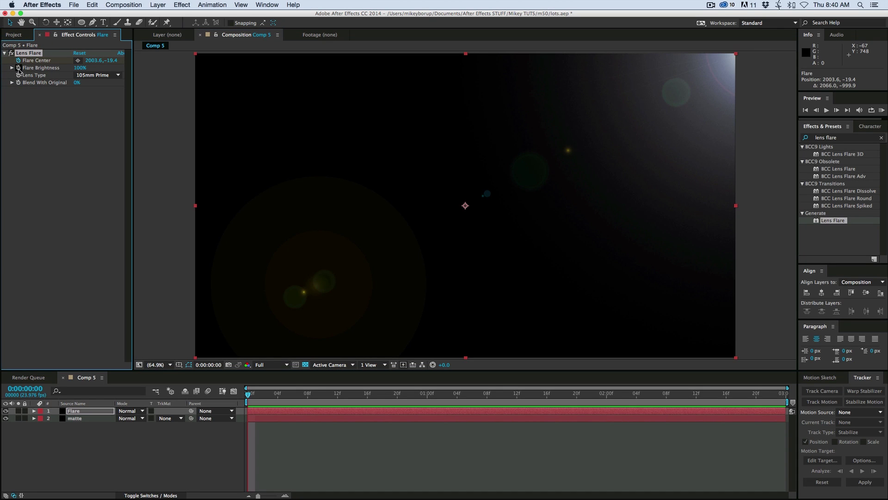
key("space")
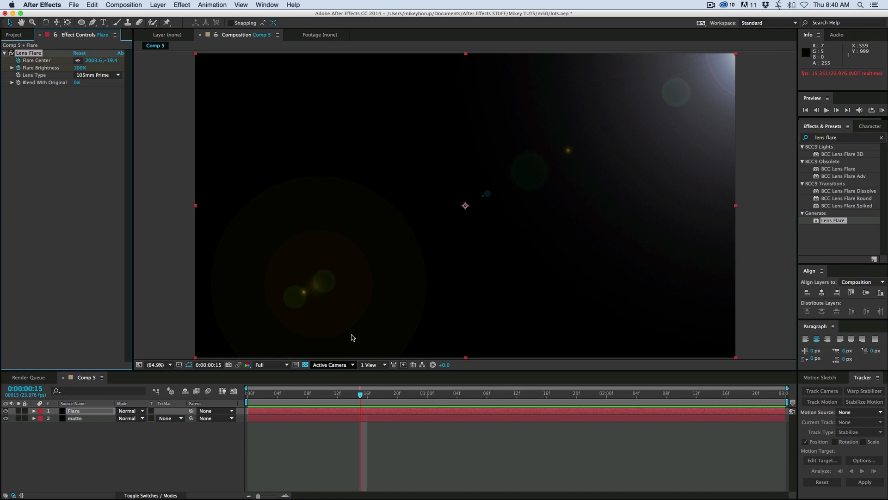
key("comma")
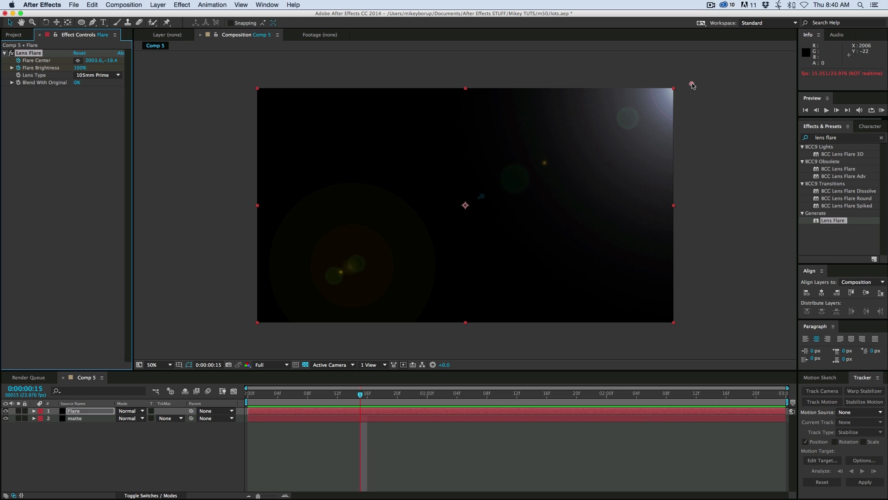
left_click_drag(693, 86, 210, 348)
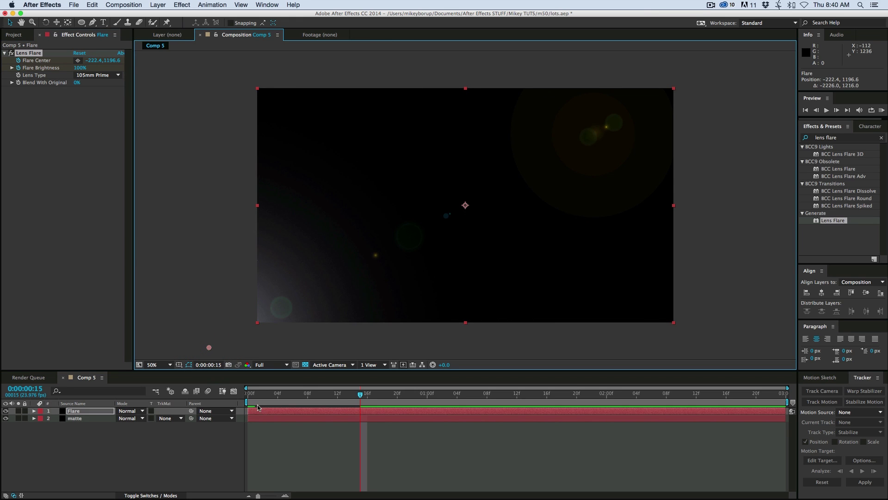
- Reveal the Flare layer's keyframes and move its first Flare Brightness keyframe to frame 2, where the flare has entered the picture
left_click(270, 412)
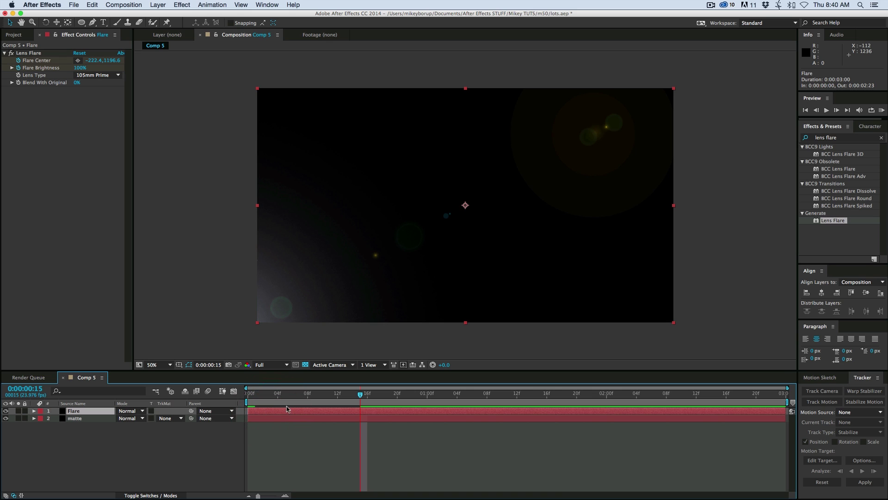
key("u")
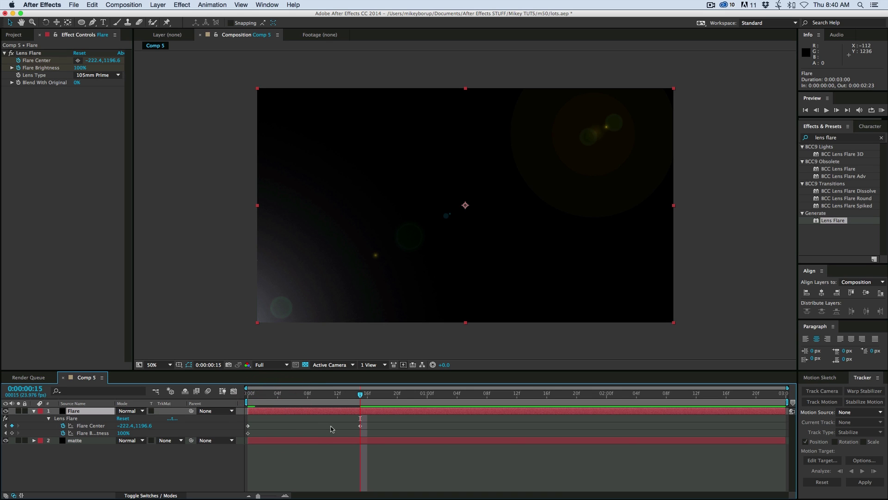
left_click_drag(287, 397, 242, 398)
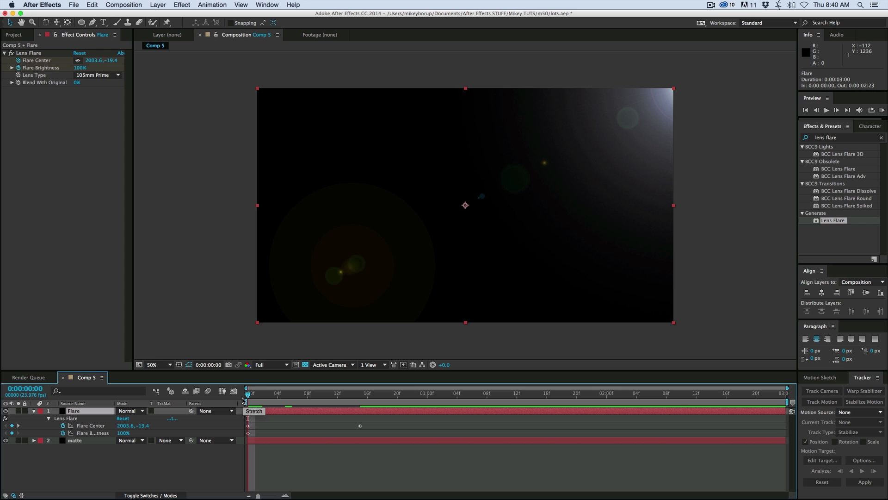
key("Page_Down")
key("Page_Down")
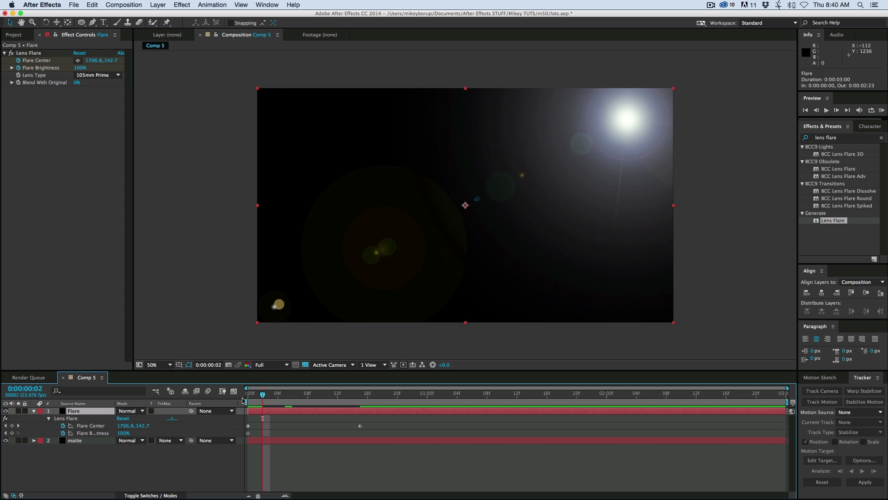
key("Page_Up")
key("Page_Up")
key("Page_Down")
key("Page_Down")
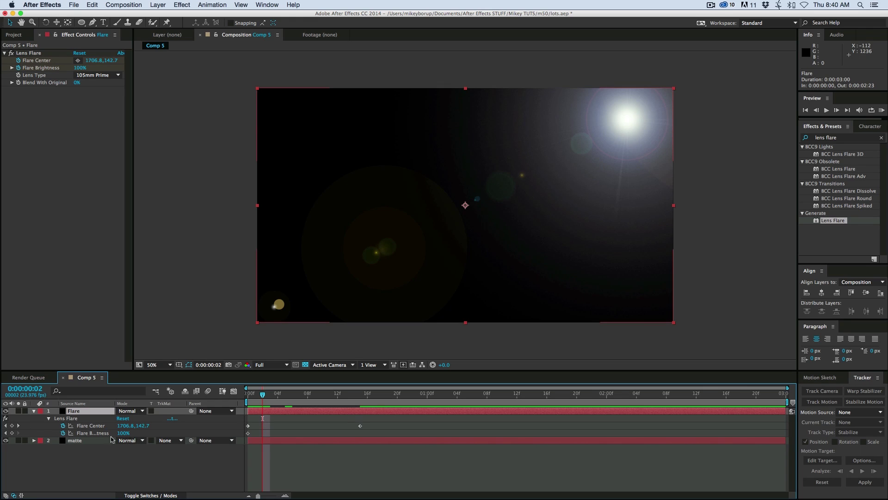
mouse_move(249, 433)
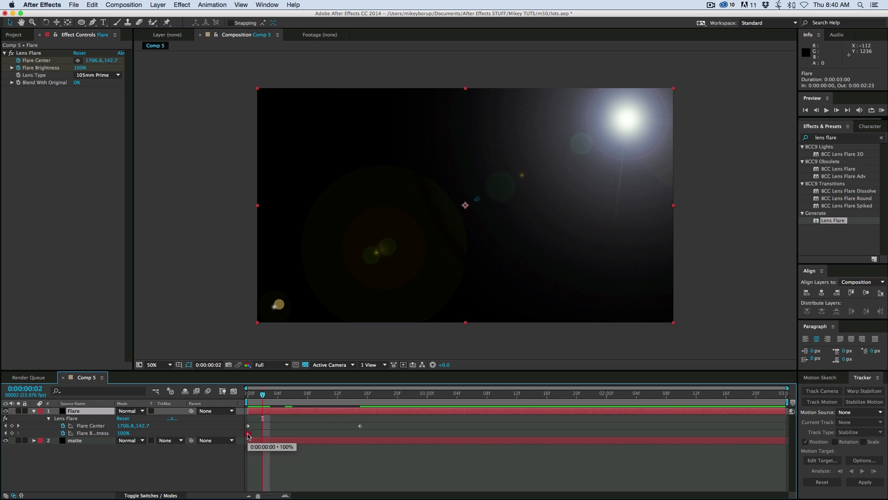
left_click_drag(249, 435, 262, 435)
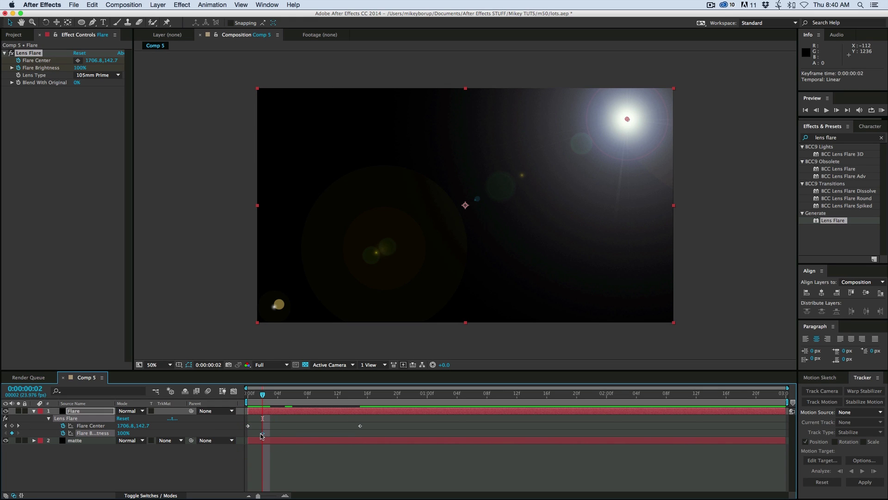
- Copy the frame 2 Flare Brightness keyframe and paste it at frame 13
key("super+c")
left_click_drag(357, 397, 247, 408)
key("super+v")
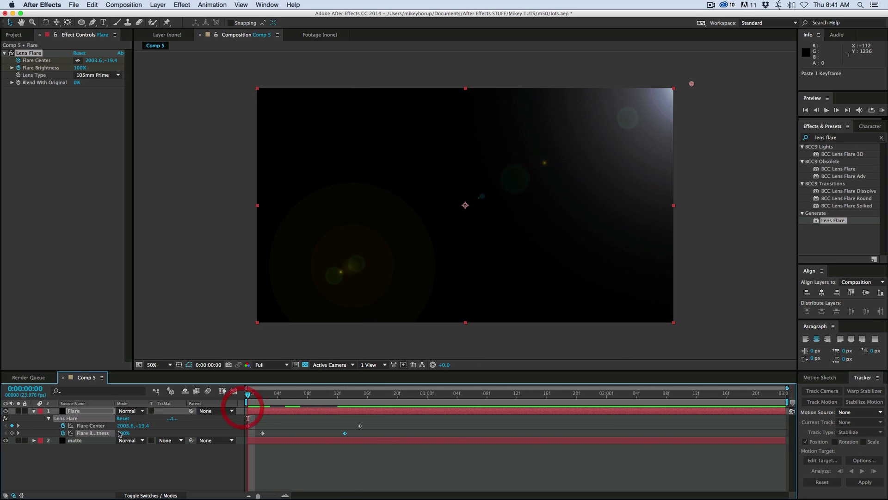
- Add Flare Brightness keyframes of 0% at frame 0 and frame 15
left_click_drag(124, 434, 29, 436)
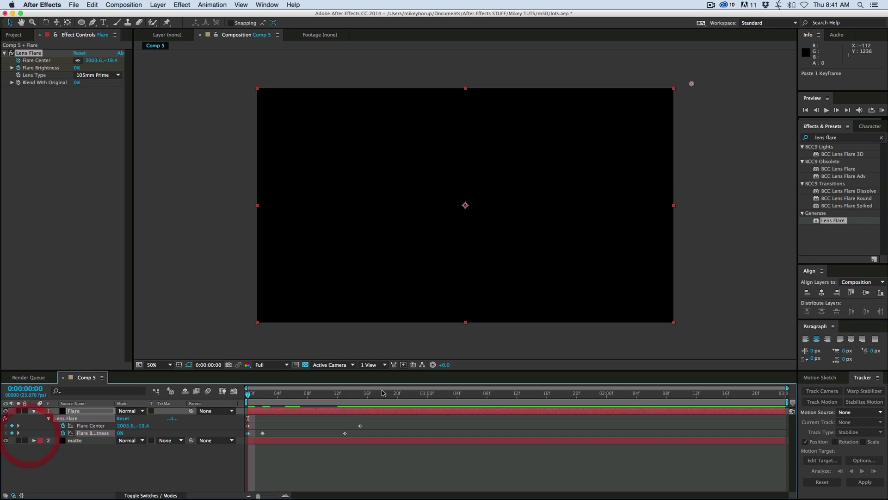
left_click(356, 398)
key("super+z")
left_click_drag(124, 433, 35, 435)
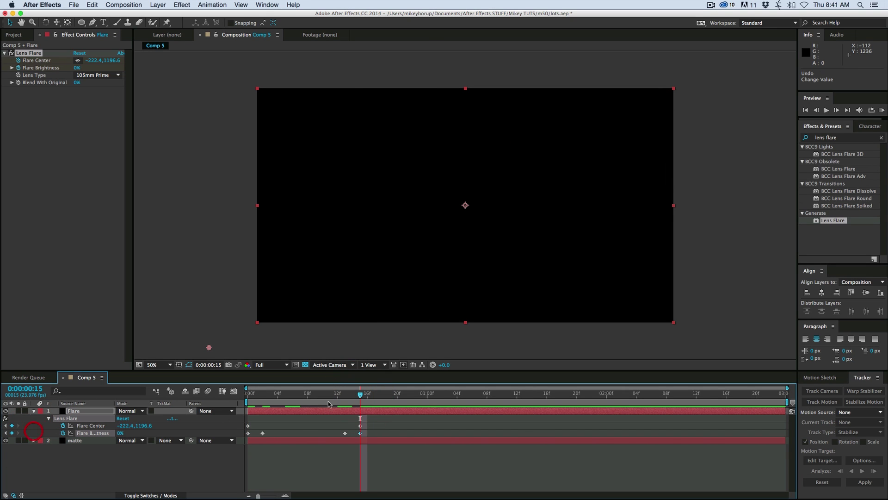
- Add a 125% Flare Brightness keyframe at frame 7 and preview the animation from the start
left_click_drag(317, 401, 301, 400)
left_click_drag(123, 434, 132, 434)
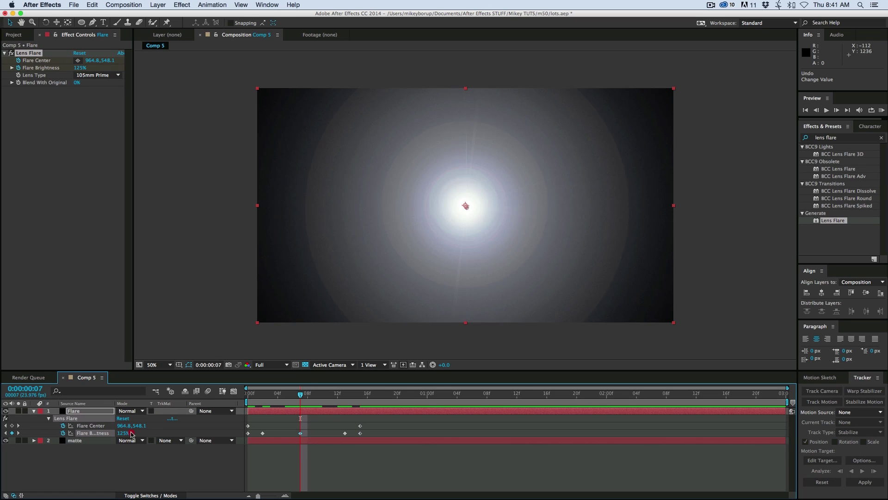
key("Home")
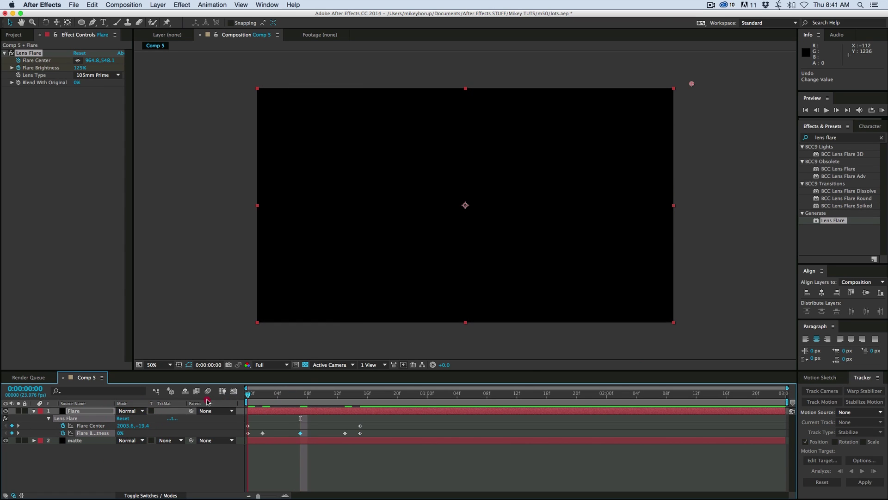
key("space")
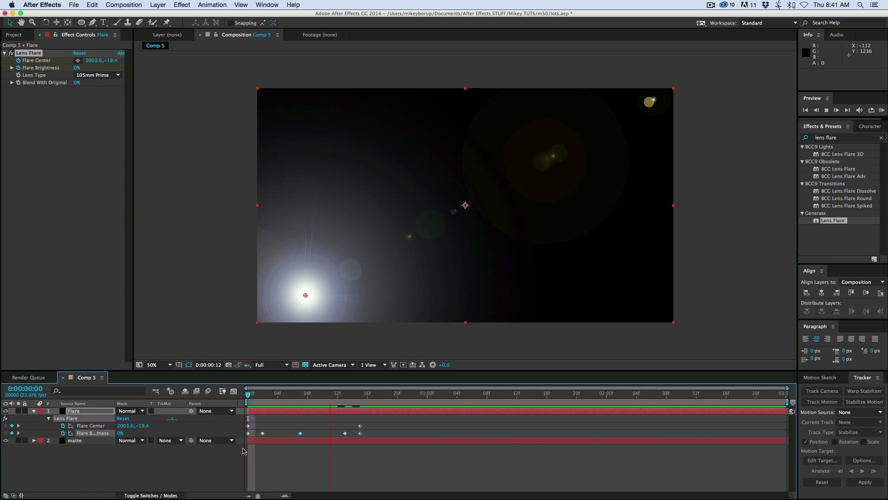
- Raise the Flare Brightness keyframe at frame 7 slightly and scrub through the animation around it
left_click(299, 396)
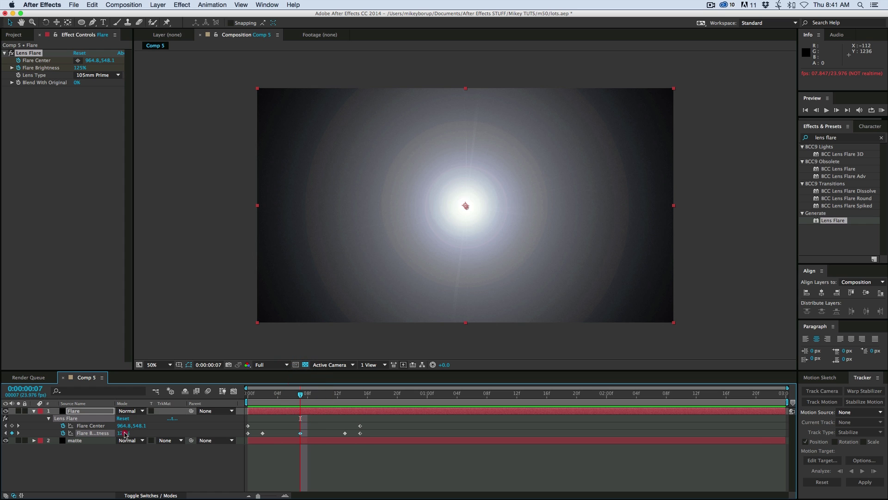
left_click_drag(124, 435, 130, 433)
left_click_drag(299, 394, 293, 394)
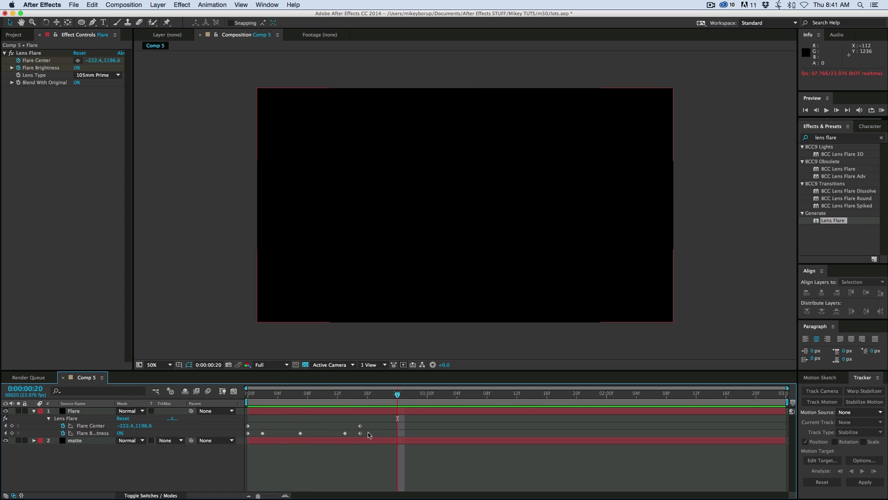
- Apply Easy Ease to all Flare Center and Flare Brightness keyframes on the Flare layer
left_click_drag(372, 434, 240, 431)
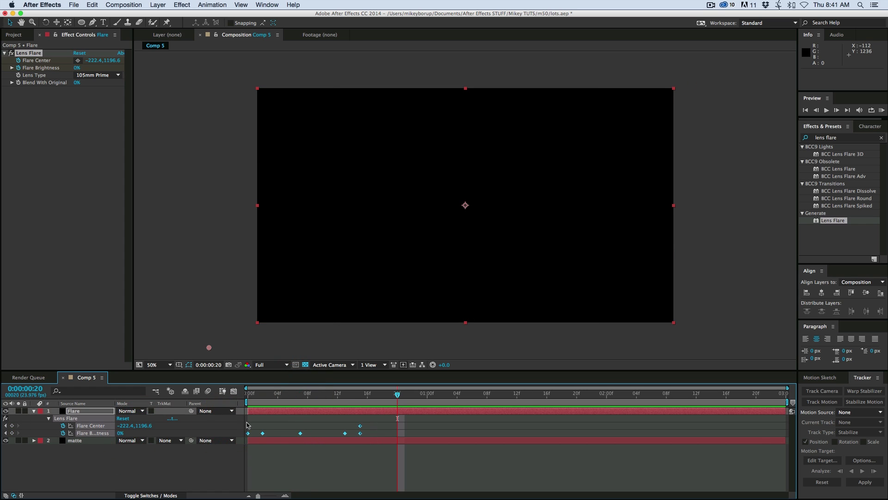
right_click(248, 429)
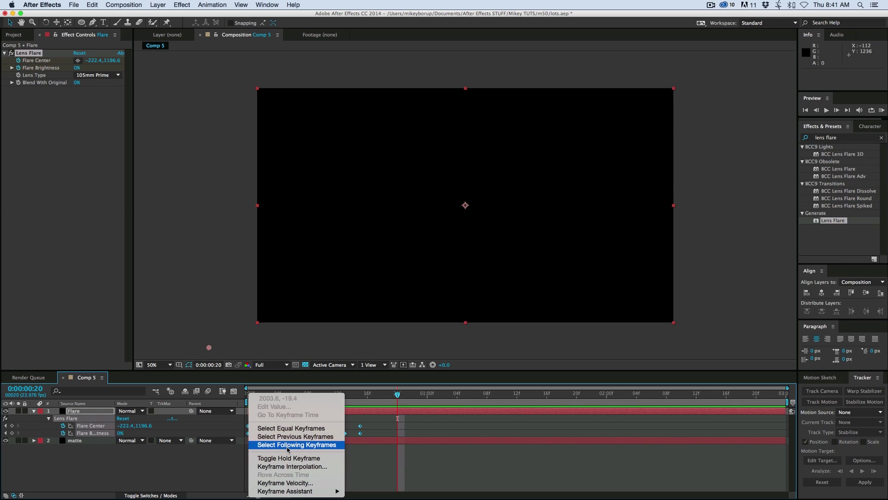
mouse_move(308, 491)
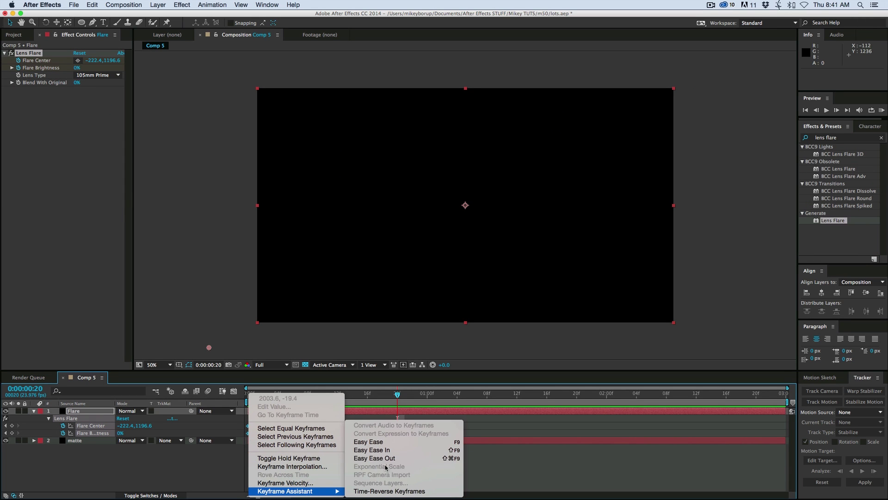
left_click(387, 442)
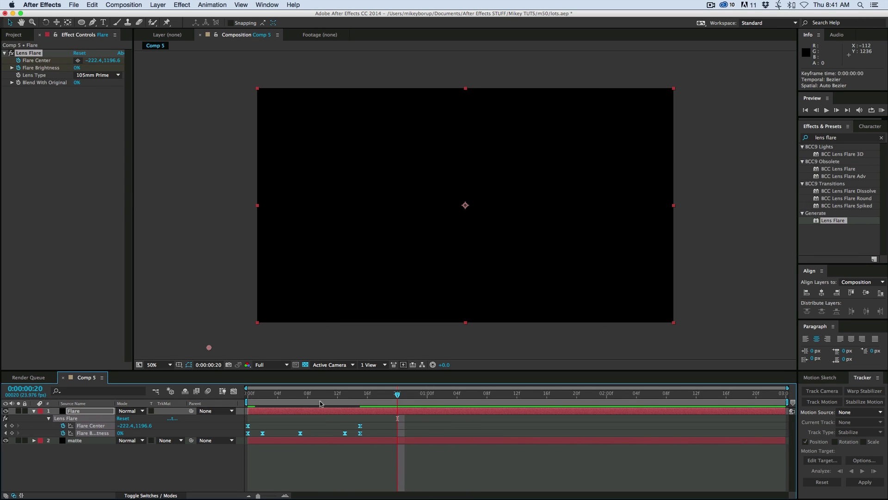
- Remove the Flare Brightness keyframes at frames 2 and 13 and scrub through the flare's movement
left_click_drag(308, 394, 248, 393)
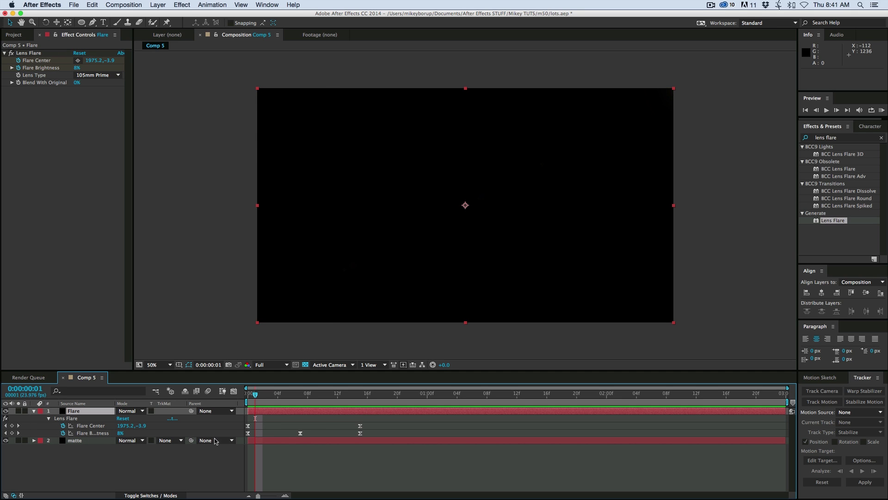
left_click_drag(263, 399, 337, 397)
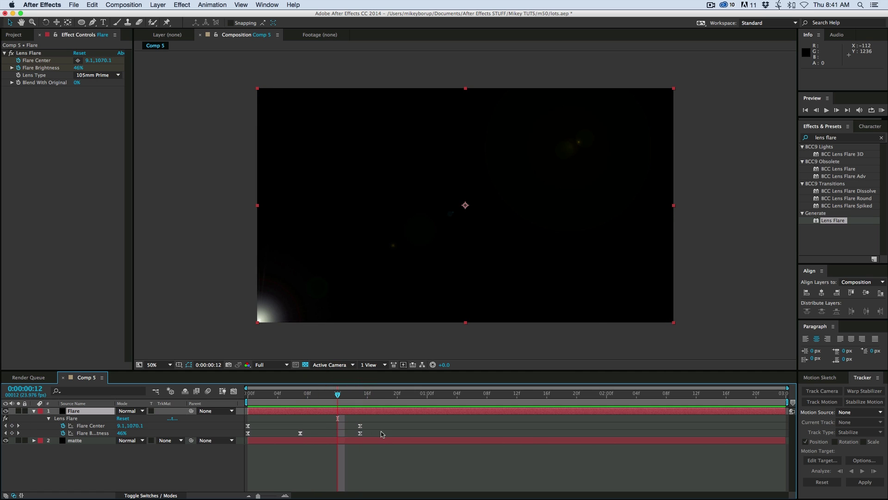
- Shorten the incoming ease of the last Flare Brightness keyframe in the speed graph and preview from the start
left_click_drag(381, 431, 249, 444)
key("shift+F3")
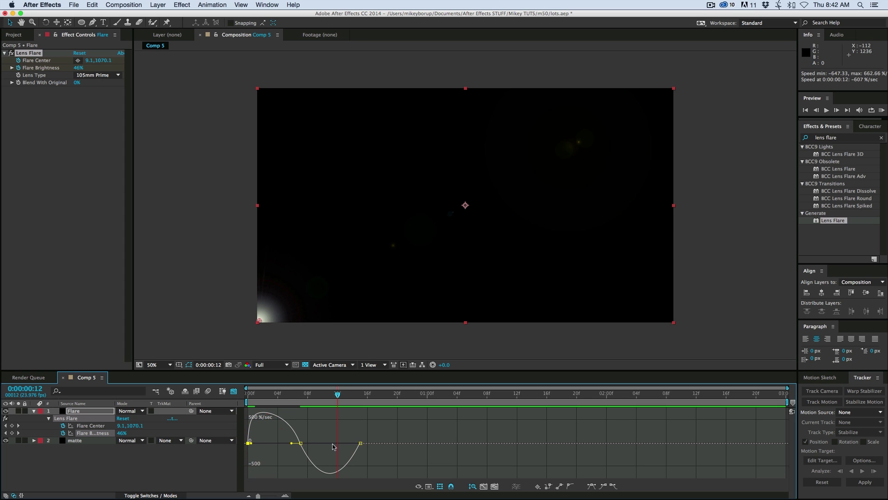
left_click_drag(360, 444, 357, 444)
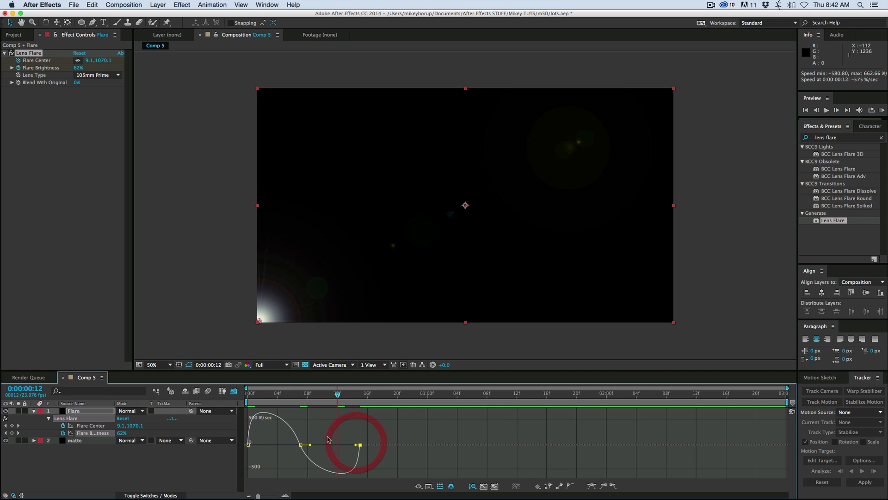
left_click(357, 446)
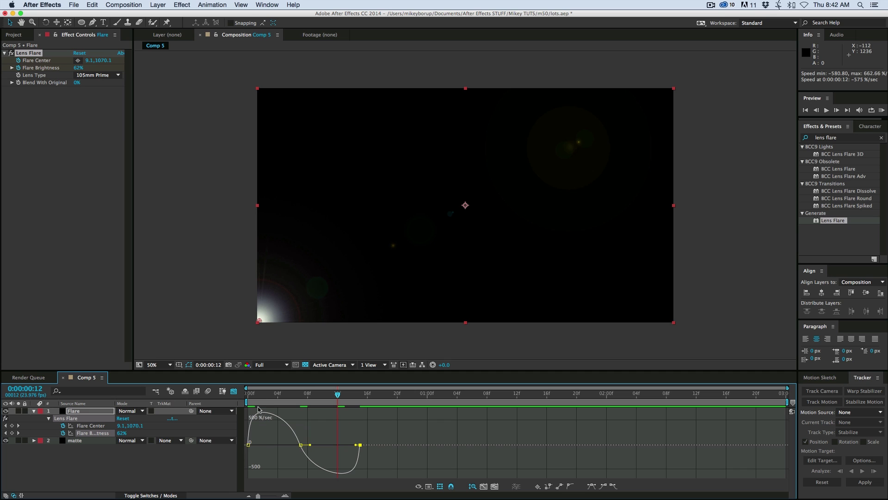
left_click_drag(265, 394, 245, 394)
key("space")
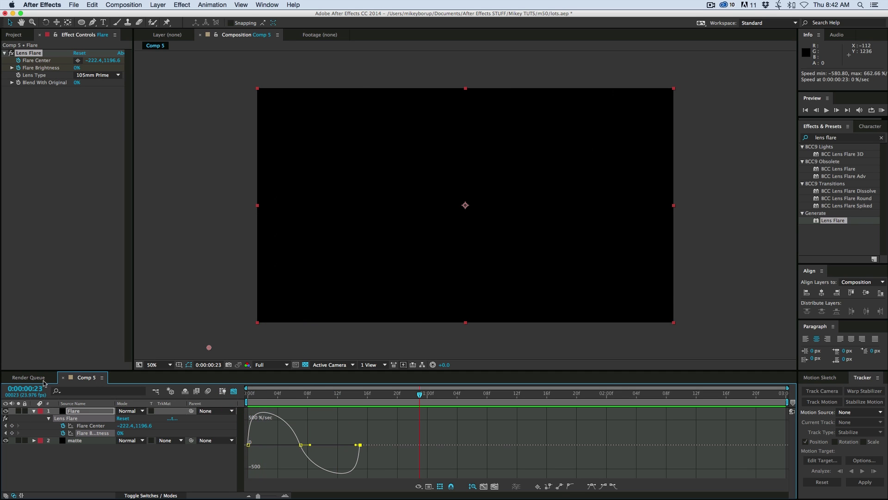
- Shift the first Flare Brightness keyframe to before frame 0 and the last one to frame 16, previewing the result
left_click(234, 390)
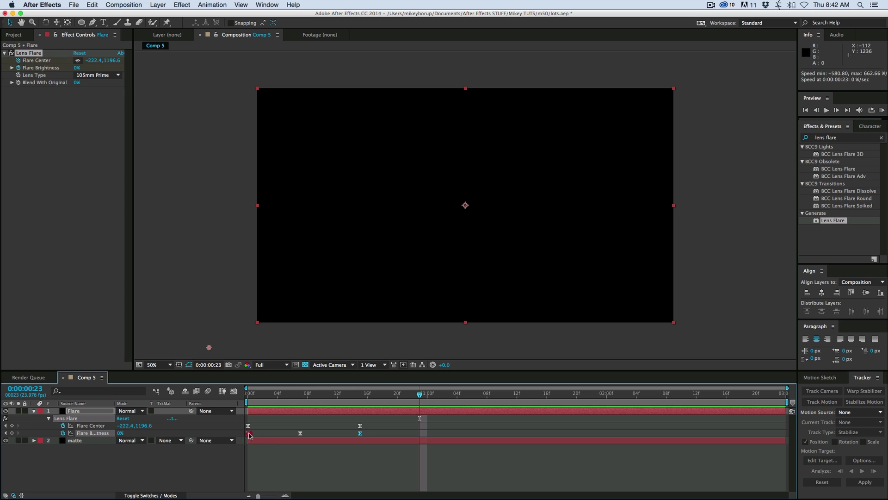
left_click_drag(249, 433, 367, 434)
key("space")
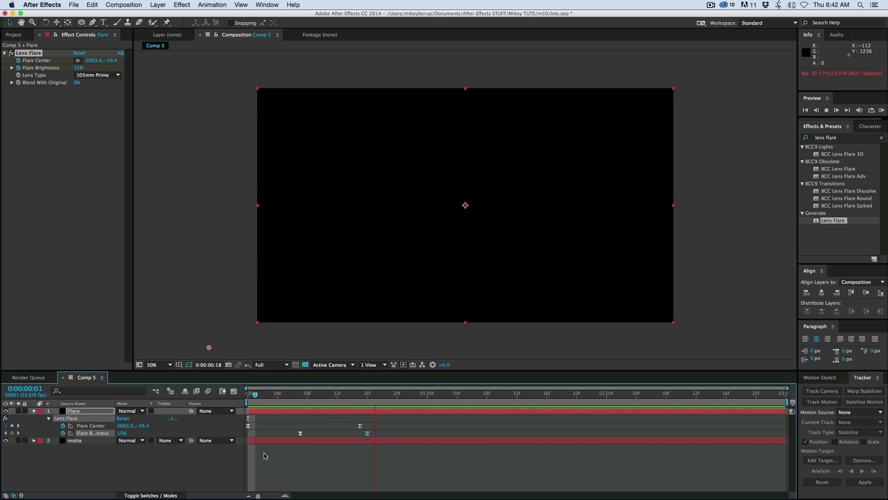
key("space")
- Replay the flare animation from the start to check the brightness timing
left_click(251, 394)
key("space")
key("space")
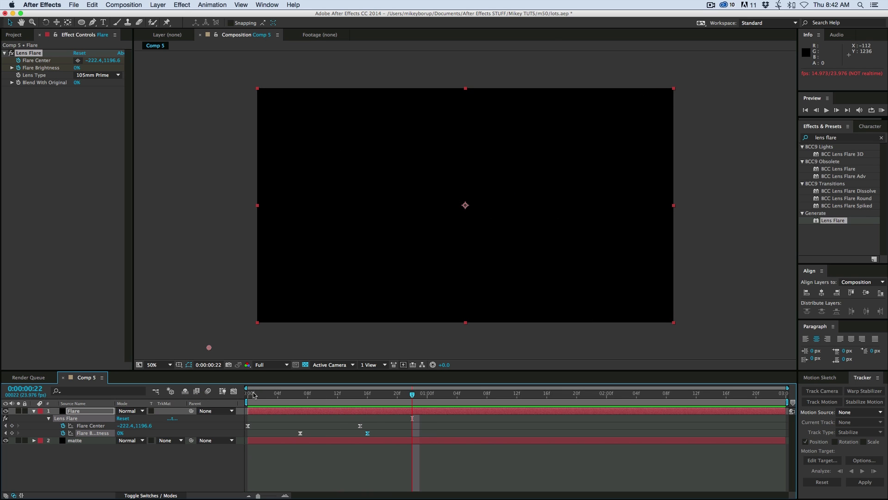
key("Home")
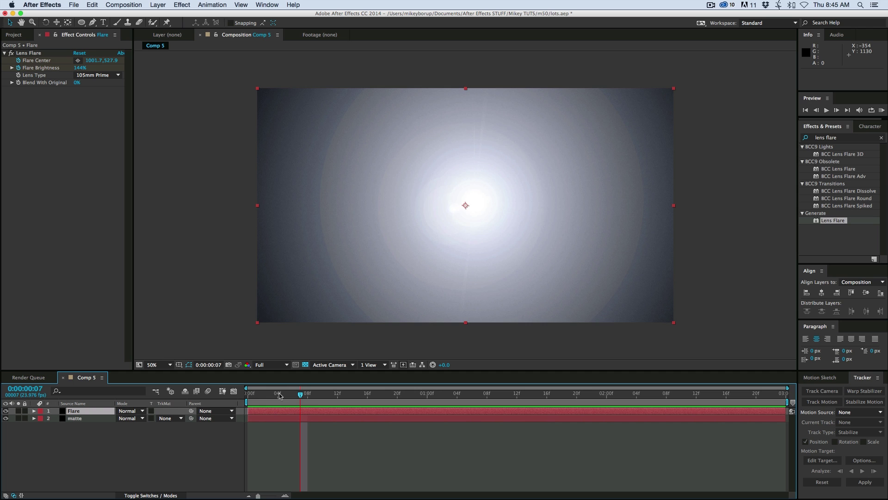
left_click_drag(280, 396, 248, 395)
key("space")
key("space")
- Go to frame 9 and hide the matte layer
key("Page_Down")
key("Page_Down")
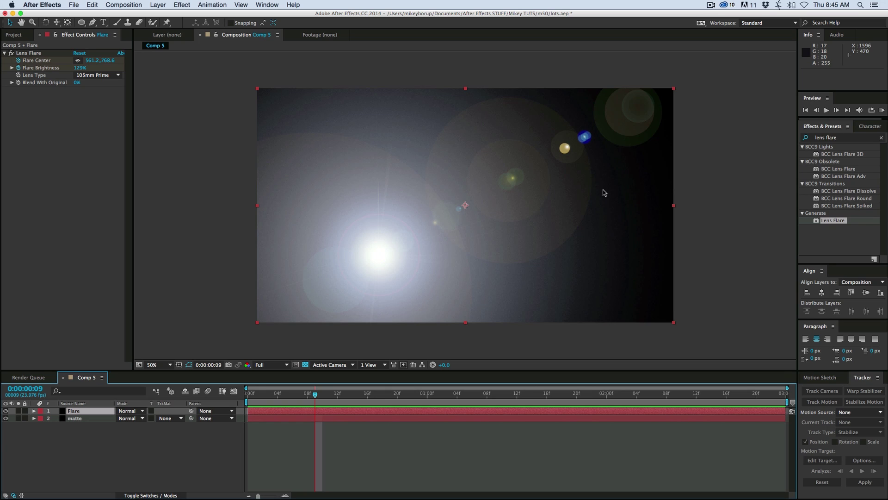
left_click(84, 419)
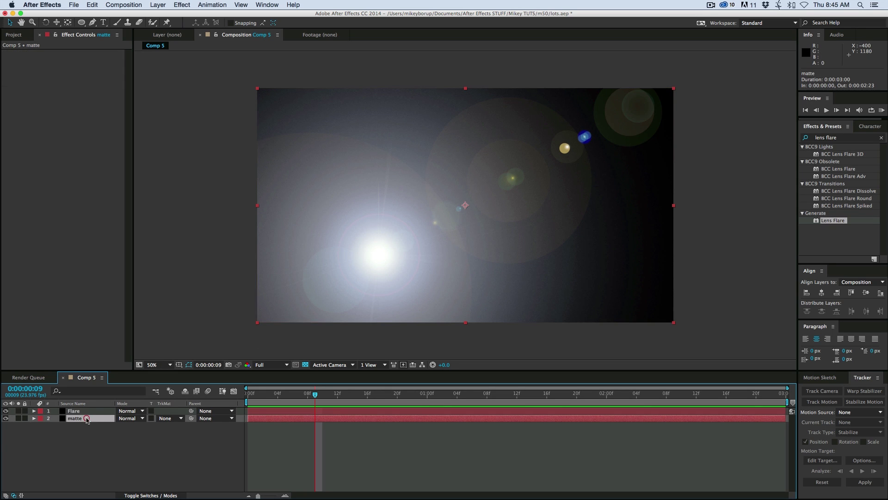
left_click(6, 418)
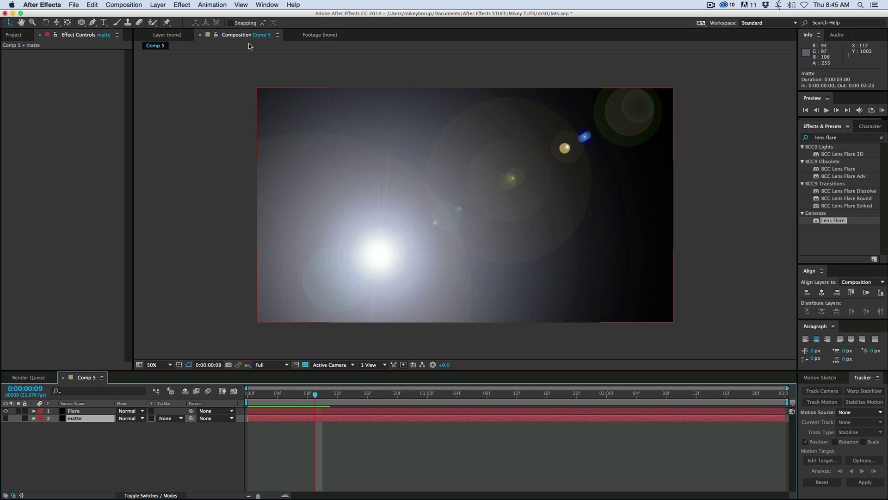
- Try keying out the Flare layer's black with Extract at Black Point 67 and Black Softness 41, then delete the effect
left_click(279, 410)
left_click(181, 5)
mouse_move(199, 376)
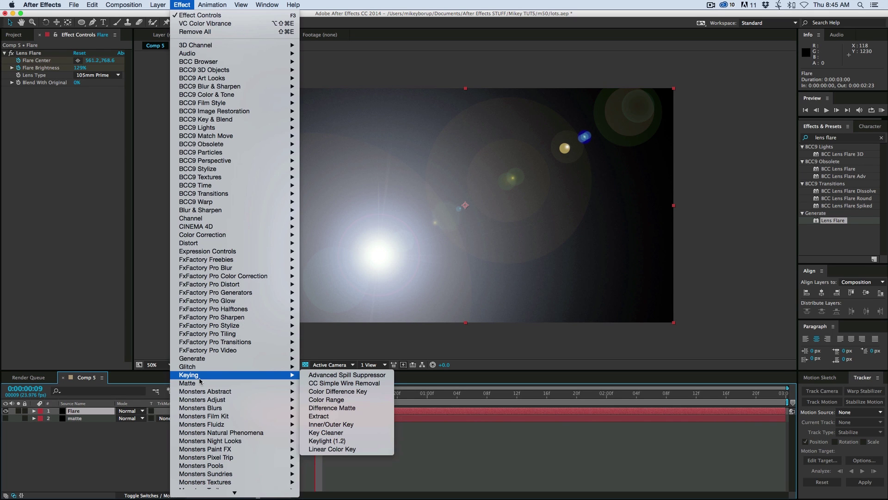
left_click(343, 416)
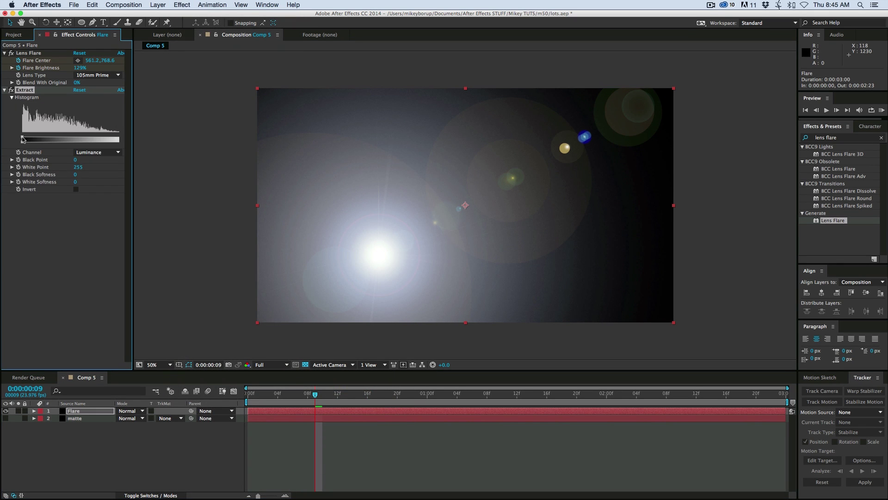
mouse_move(23, 139)
left_mouse_down()
mouse_move(75, 140)
mouse_move(26, 142)
mouse_move(33, 141)
left_mouse_up()
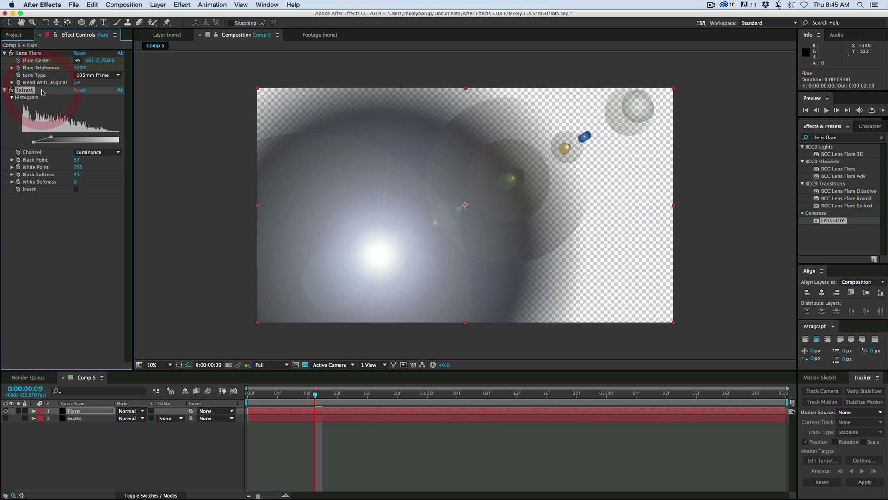
key("Delete")
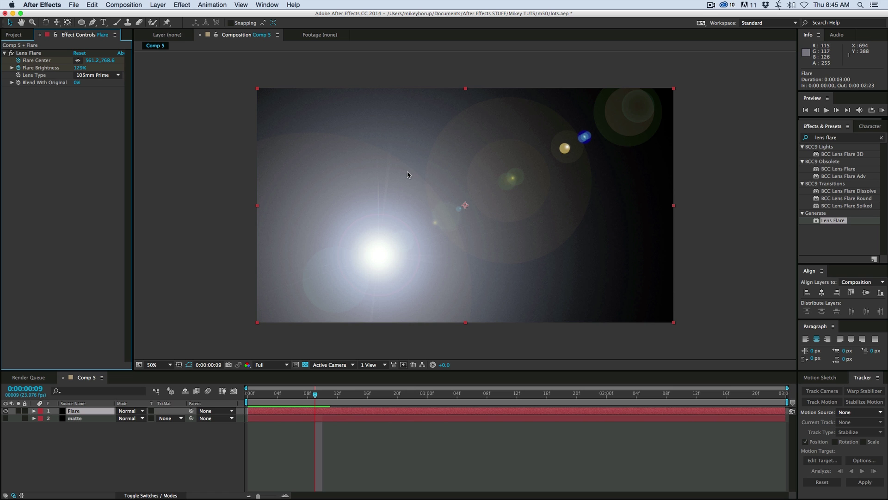
- Apply VC Color Vibrance to the Flare layer with Vibrance 0 and Matte Alpha set to On
left_click(182, 5)
mouse_move(231, 482)
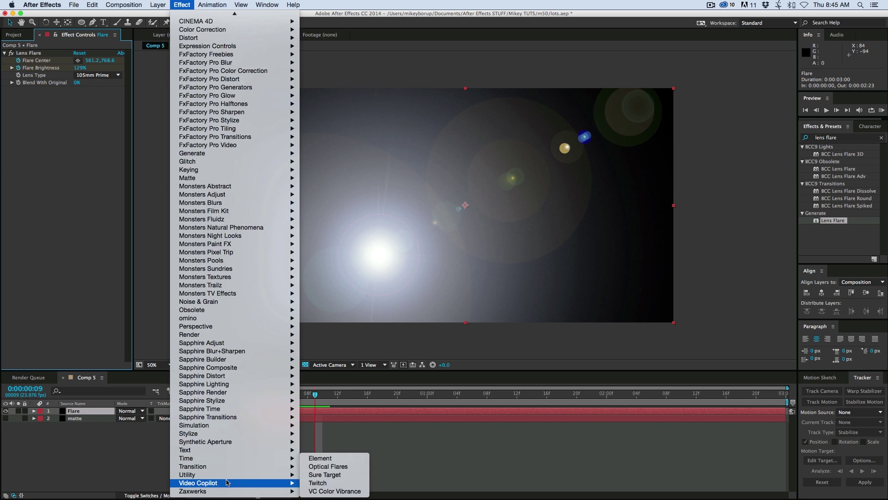
left_click(346, 492)
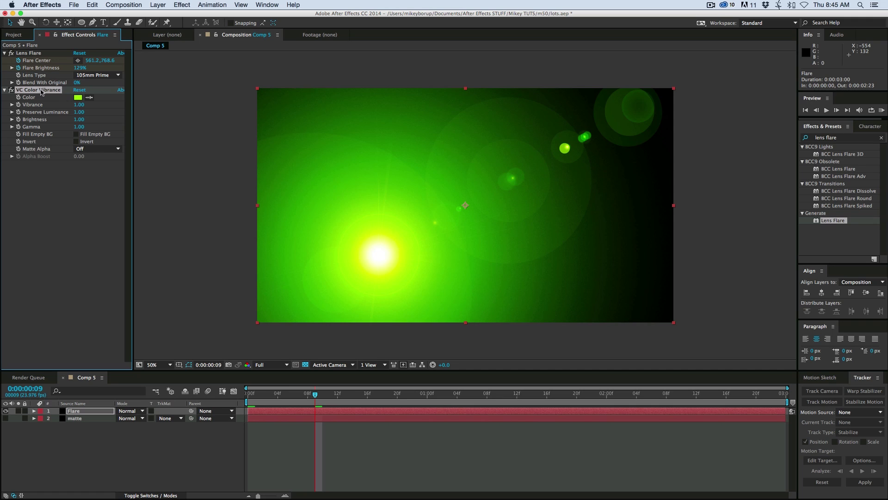
left_click(79, 104)
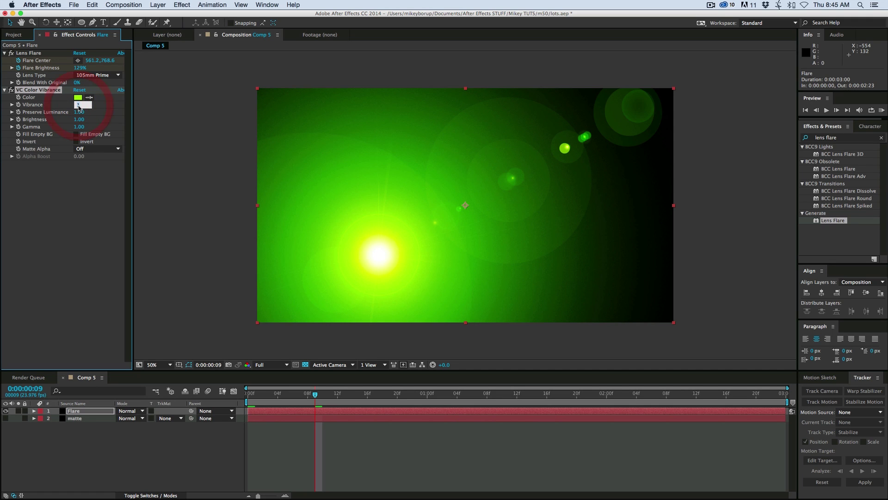
type("0")
key("Return")
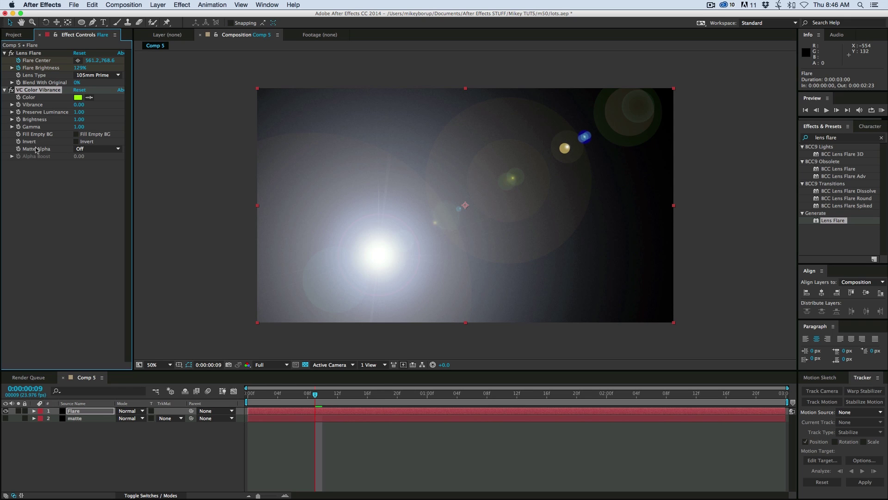
left_click(94, 149)
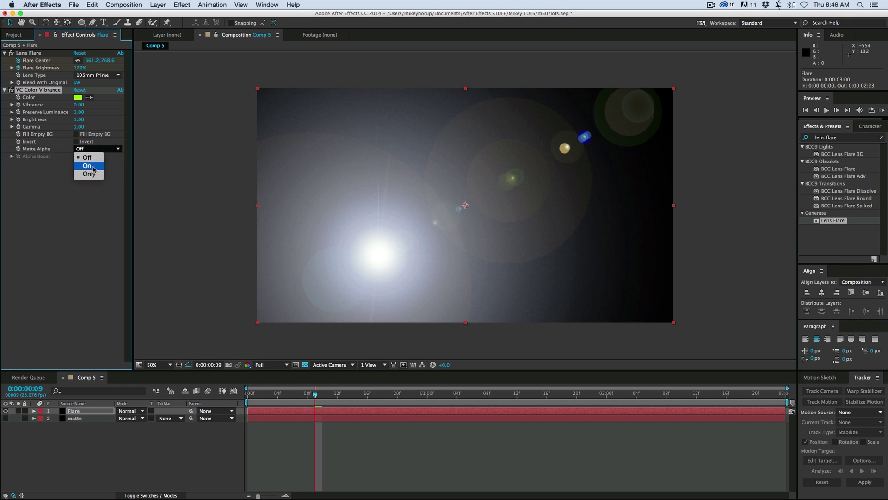
left_click(93, 169)
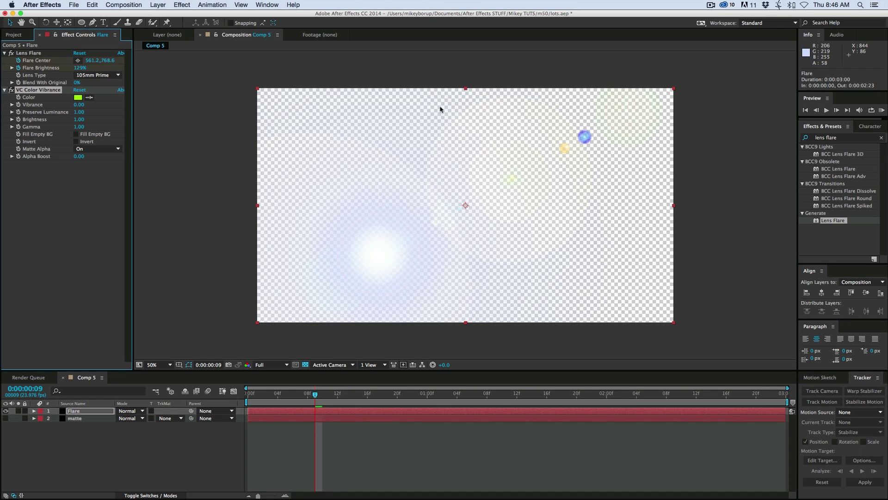
left_click(138, 411)
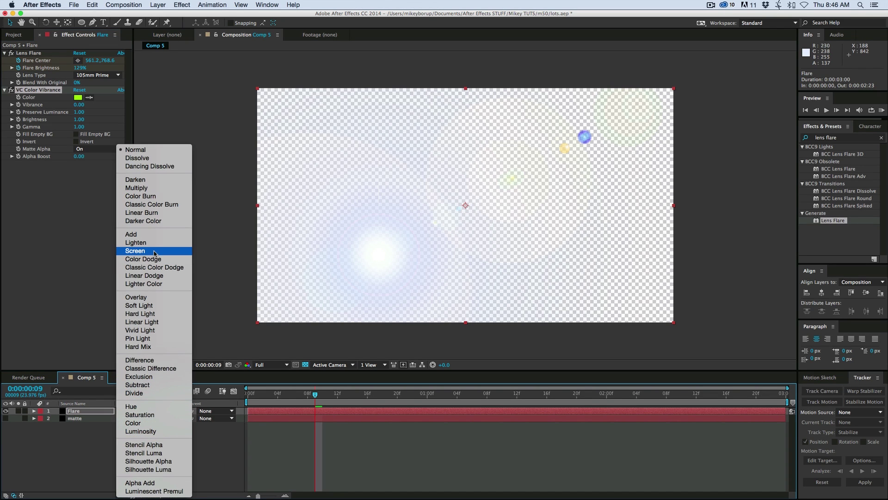
left_click(73, 464)
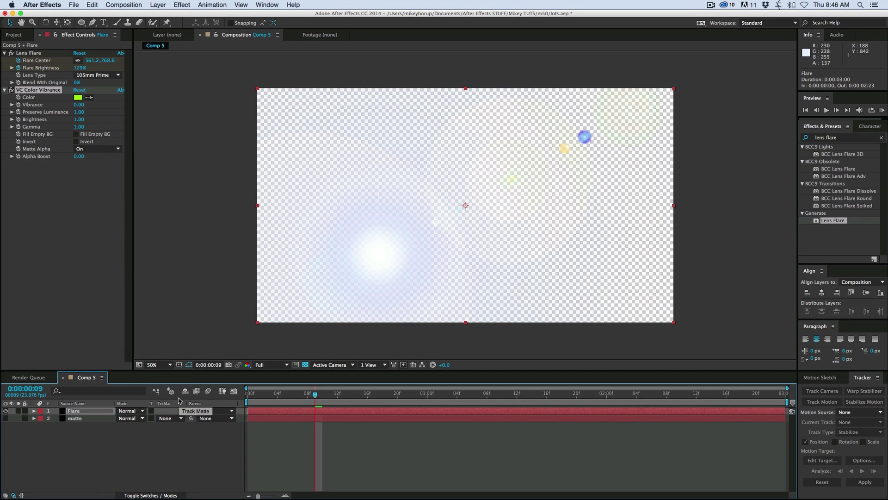
left_click(285, 452)
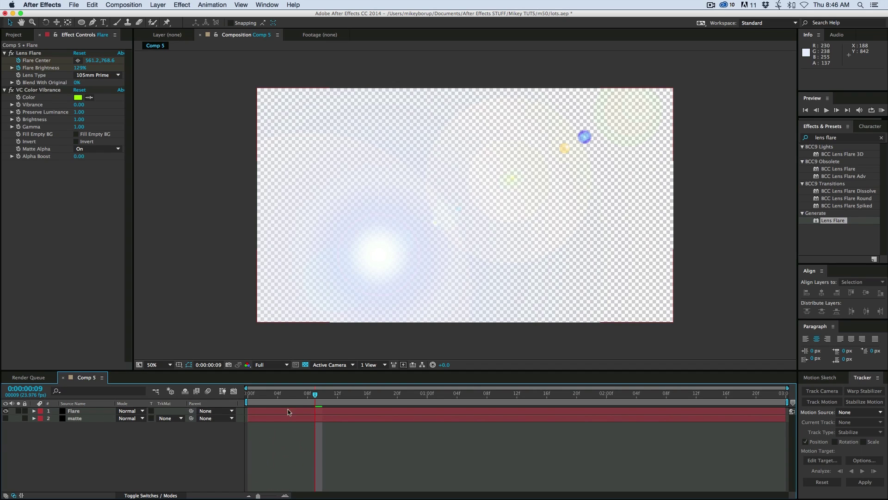
- Preview the flare over the transparent background from the start and go to frame 8
left_click_drag(315, 394, 224, 394)
key("space")
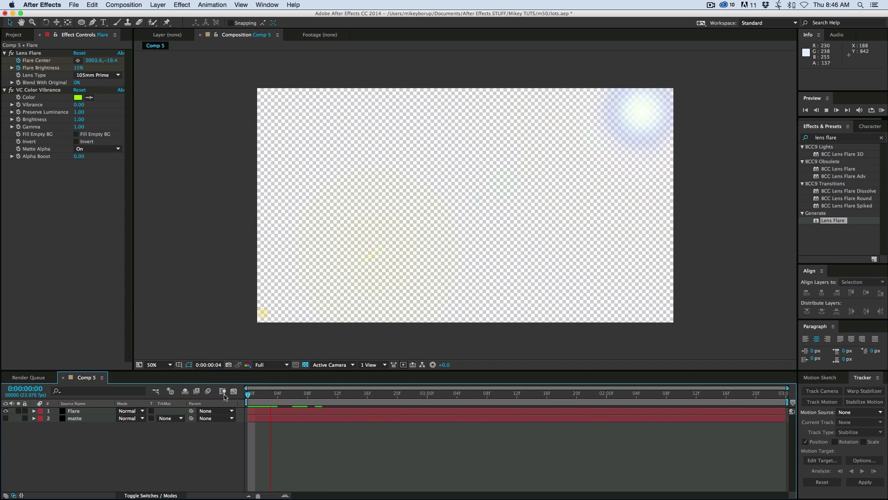
left_click(197, 394)
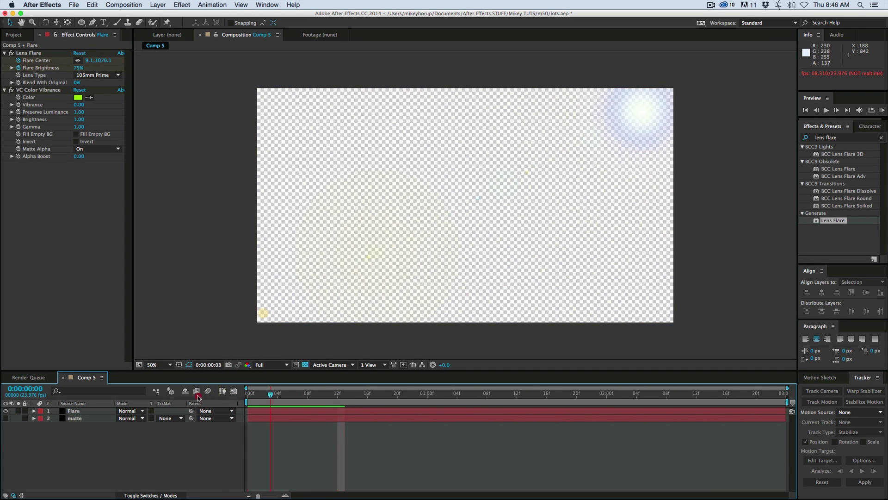
left_click(307, 394)
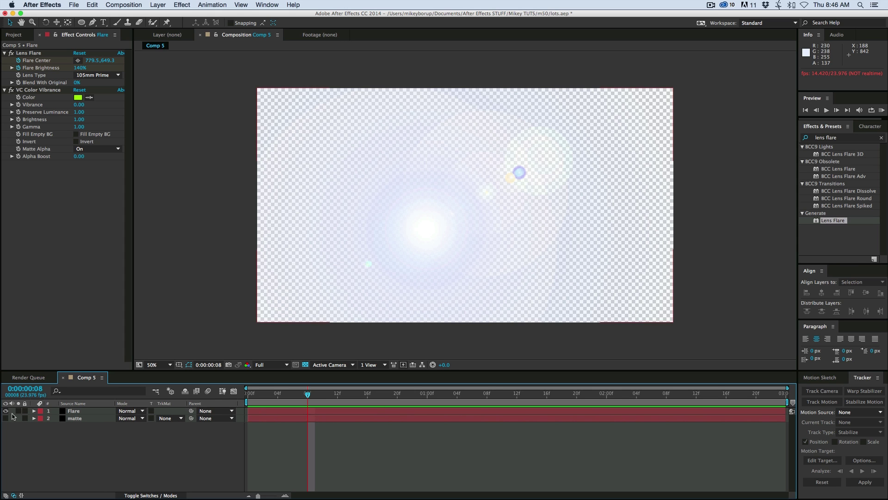
- Hide the Flare layer, show the matte layer from frame 0, and add a Gradient Overlay layer style to the matte
mouse_move(287, 396)
left_mouse_down()
mouse_move(261, 395)
mouse_move(293, 395)
left_mouse_up()
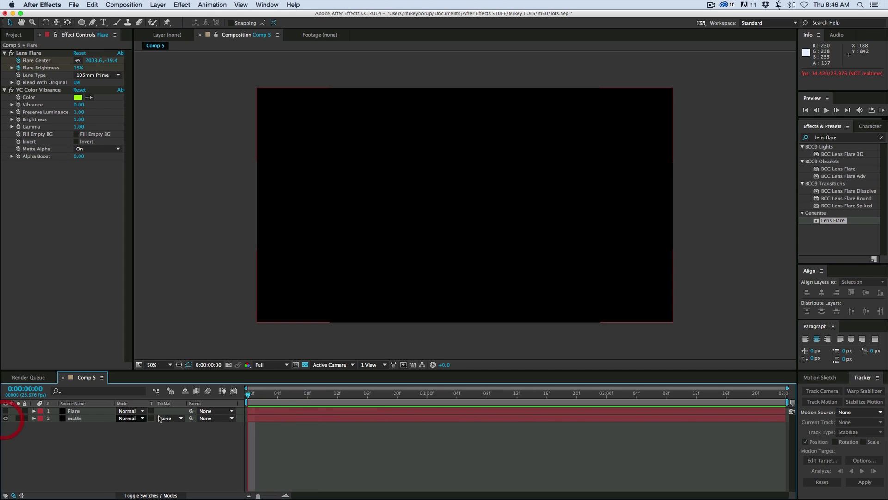
left_click(266, 418)
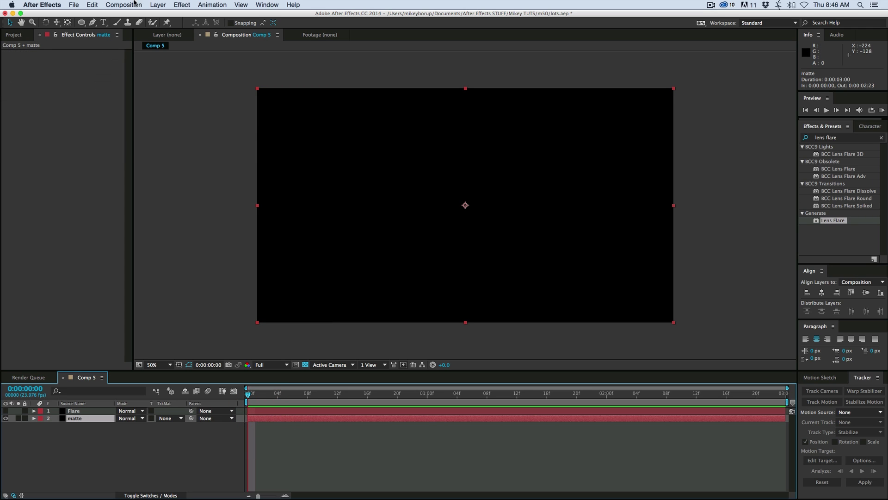
left_click(153, 4)
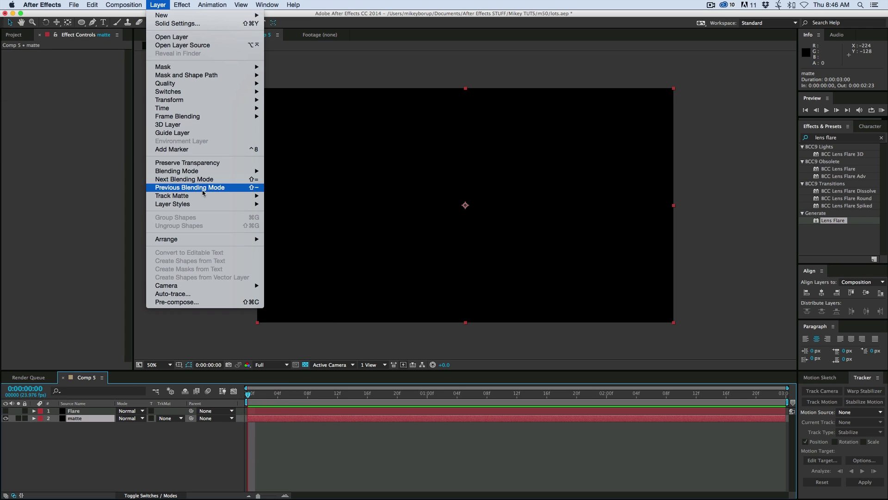
mouse_move(194, 205)
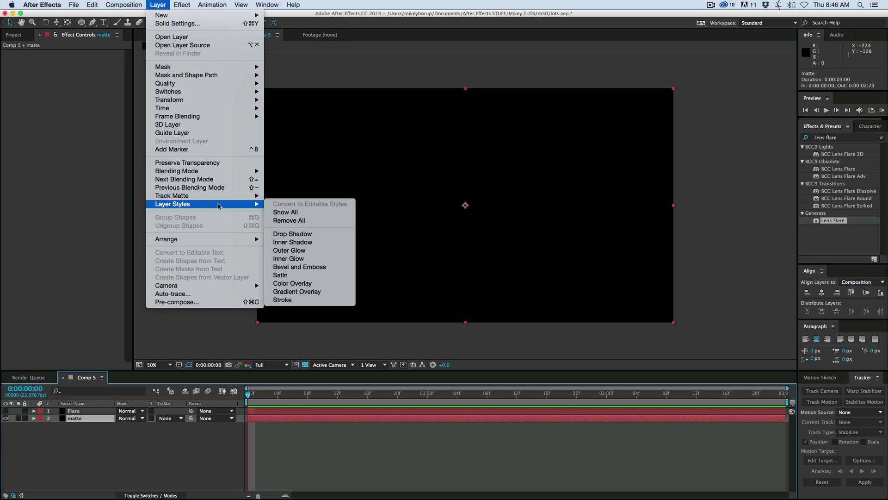
left_click(317, 292)
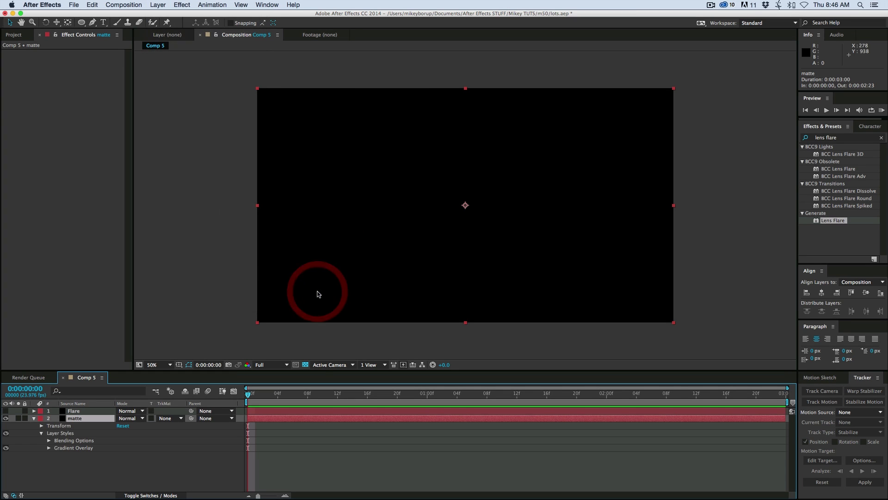
- Set the matte's Gradient Overlay Angle to 197° and its Scale to 20%
left_click(48, 448)
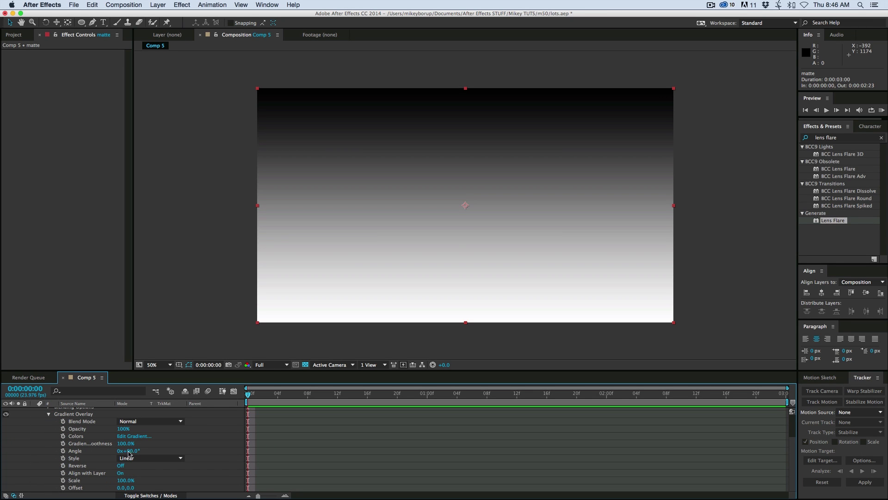
left_click_drag(128, 450, 182, 458)
left_click(183, 457)
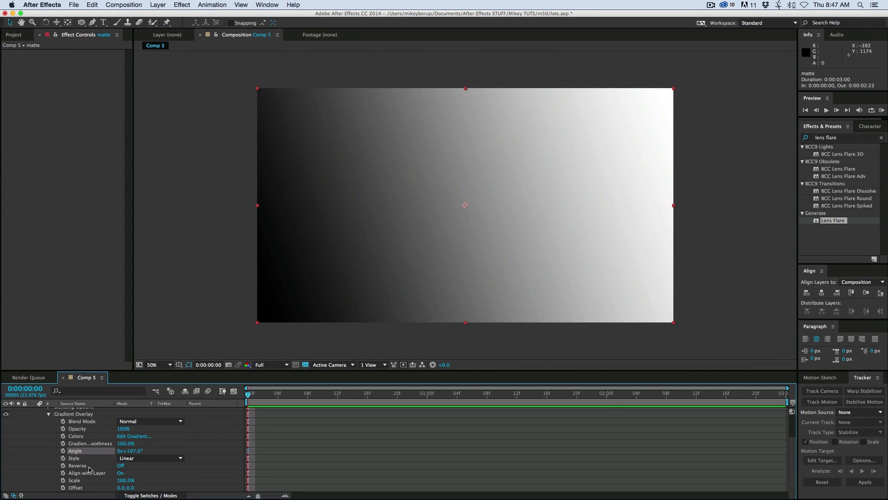
left_click_drag(126, 481, 77, 480)
scroll(201, 443, "up", 3)
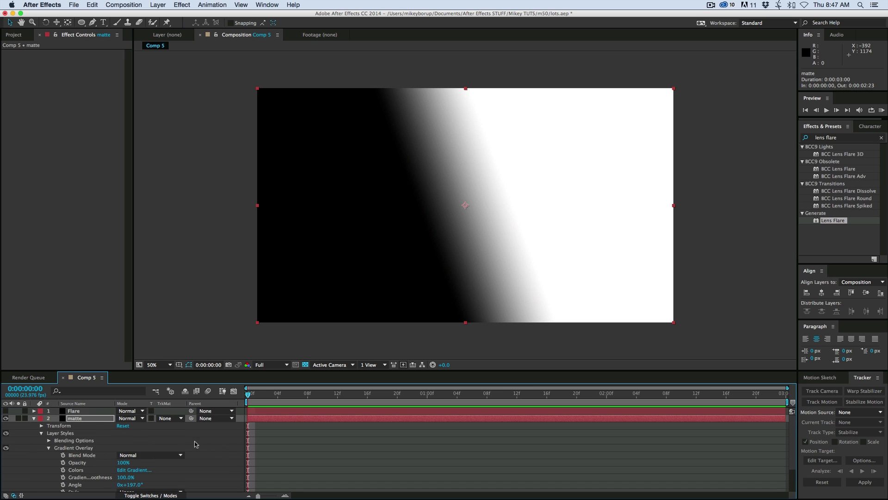
- Show the Flare layer with its keyframed properties in a taller timeline and go to frame 7
left_click(5, 410)
left_click(74, 410)
key("u")
left_click_drag(256, 371, 258, 311)
left_click(284, 409)
left_click(300, 336)
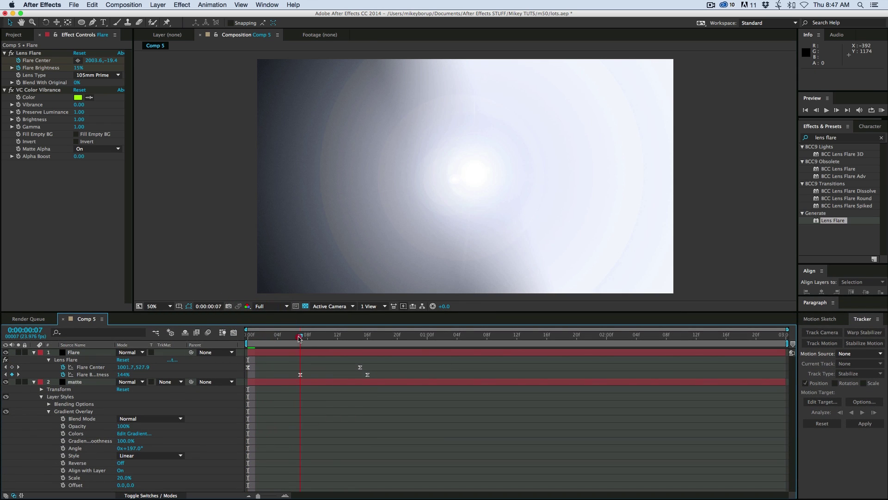
left_click(458, 252)
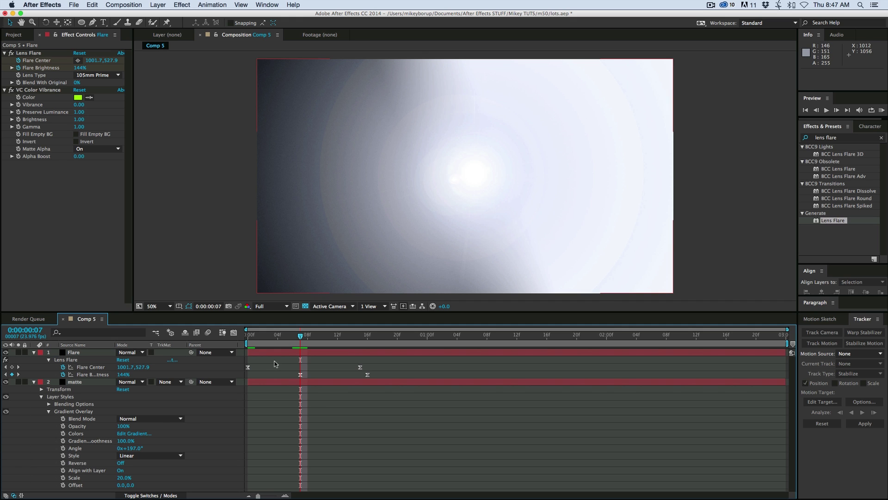
- Set the matte gradient's Angle to 1x+43° and start keyframing its Offset at 0,0 on frame 7
left_click_drag(249, 337, 301, 343)
left_click_drag(143, 446, 224, 450)
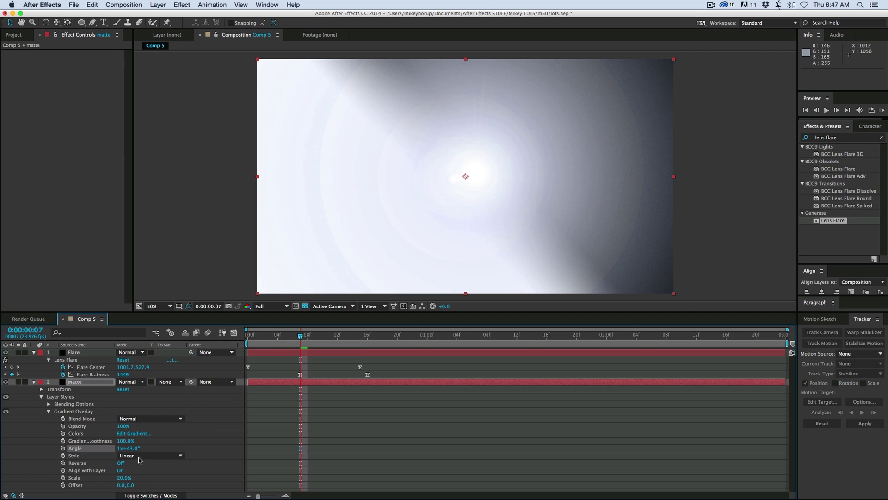
left_click(63, 484)
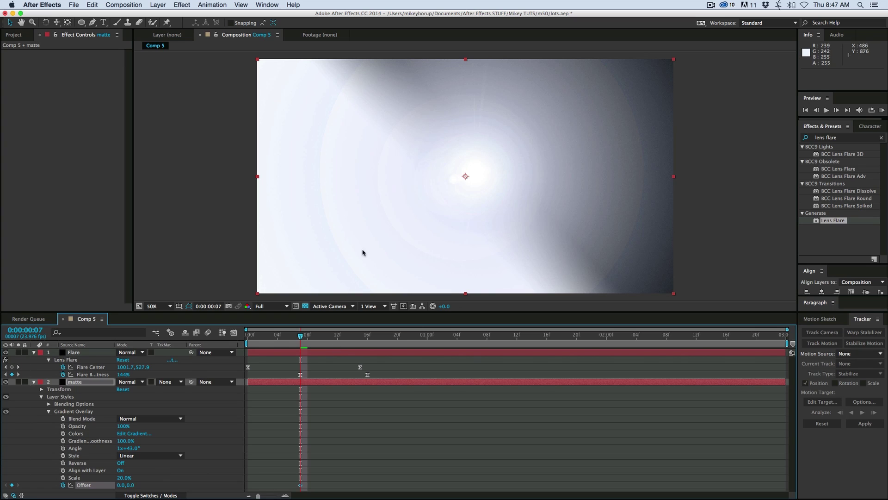
- Keyframe the matte gradient's Offset at 109,0 on frame 0 and at -116,0 on frame 15
left_click_drag(302, 337, 248, 337)
left_click_drag(125, 484, 266, 482)
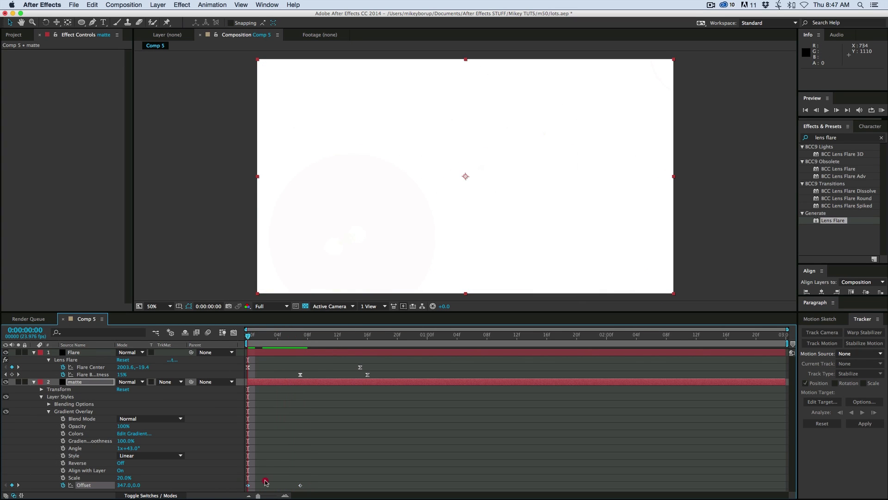
left_click_drag(320, 337, 360, 342)
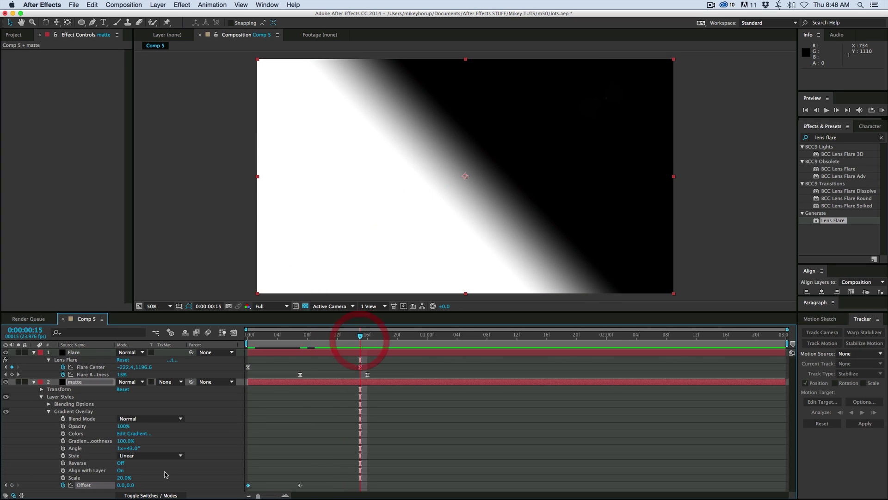
left_click_drag(122, 485, 70, 486)
- Preview the matte wipe against the moving flare from the start
left_click_drag(307, 338, 176, 337)
key("space")
key("space")
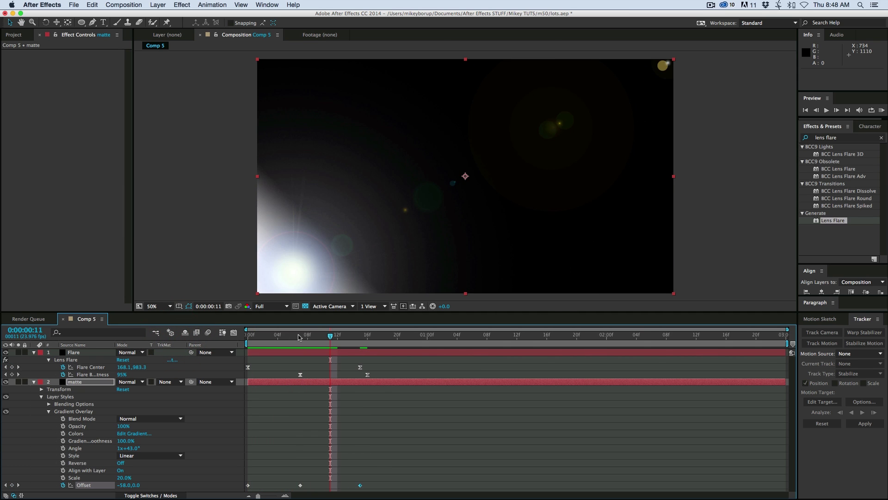
left_click_drag(325, 335, 209, 336)
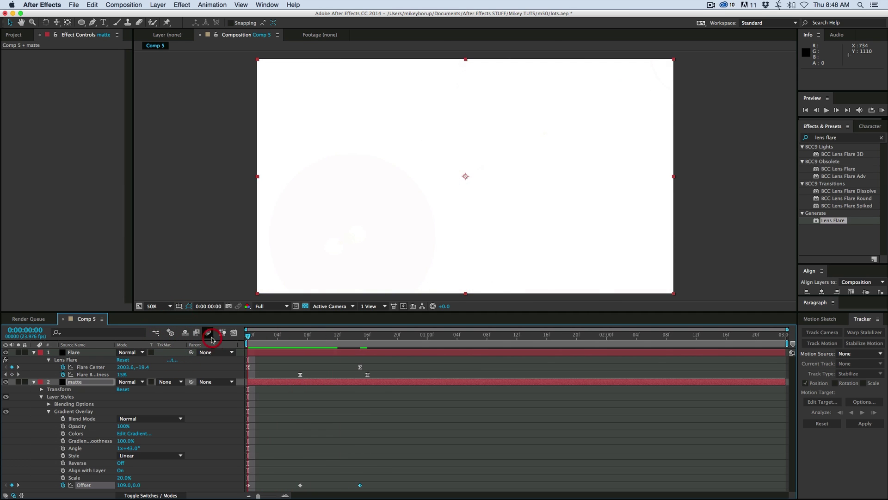
key("space")
key("space")
key("F2")
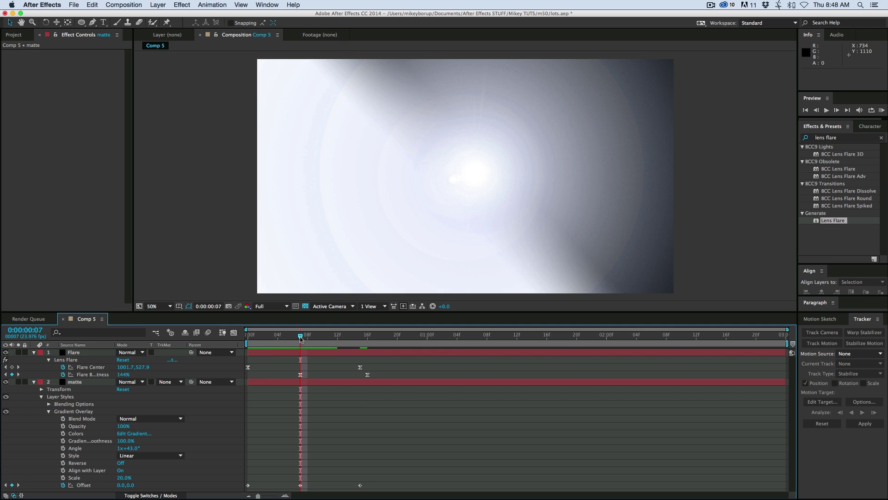
left_click_drag(300, 339, 246, 339)
key("space")
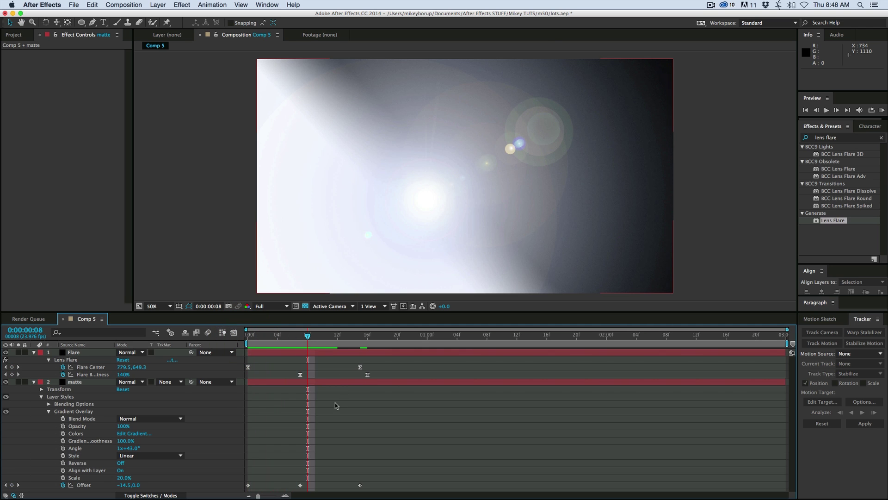
- Delete the middle Offset keyframe at frame 7 and preview the wipe from the start
left_click_drag(289, 474, 308, 489)
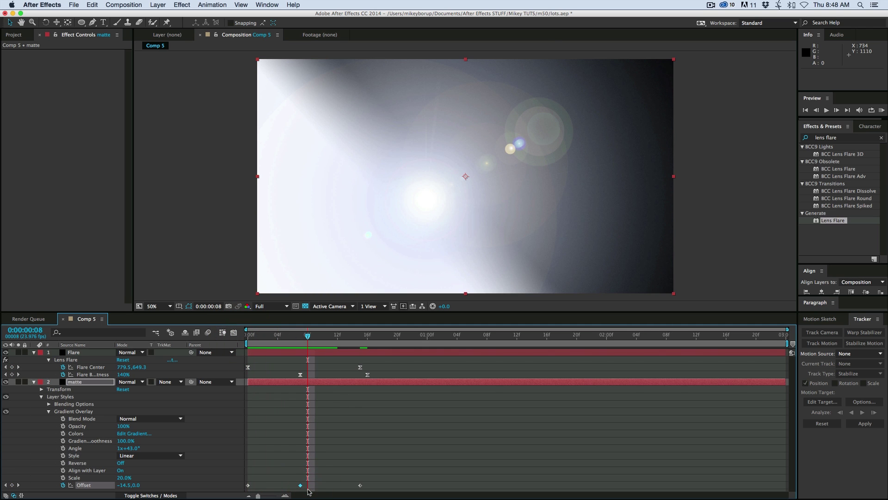
key("Delete")
left_click_drag(303, 336, 231, 341)
key("KP_0")
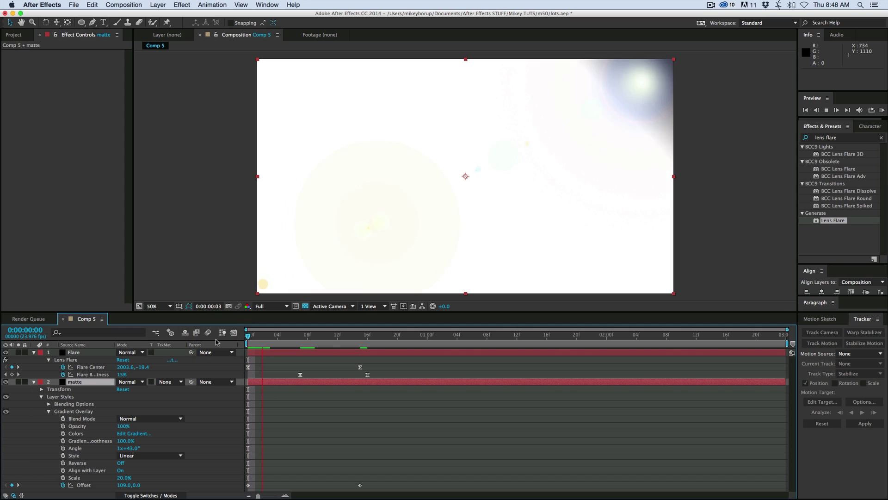
key("space")
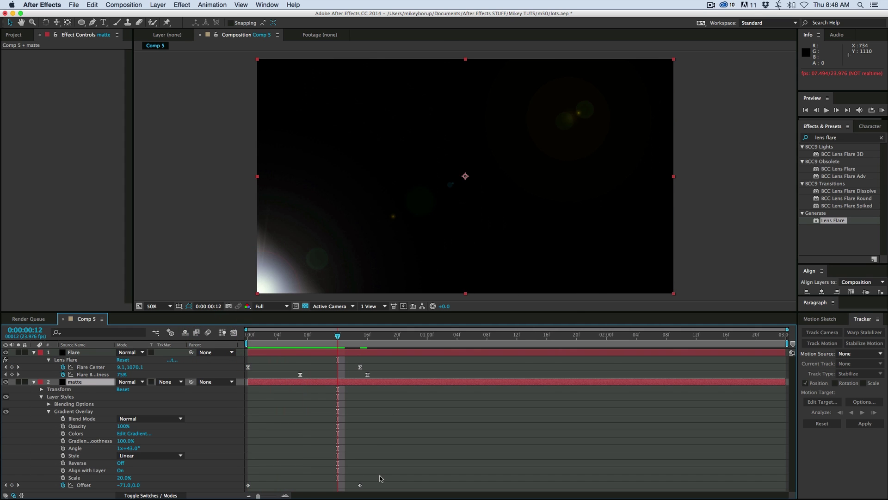
- Apply Easy Ease to both Offset keyframes, shift the last one to frame 16, and preview the wipe
left_click_drag(380, 478, 234, 493)
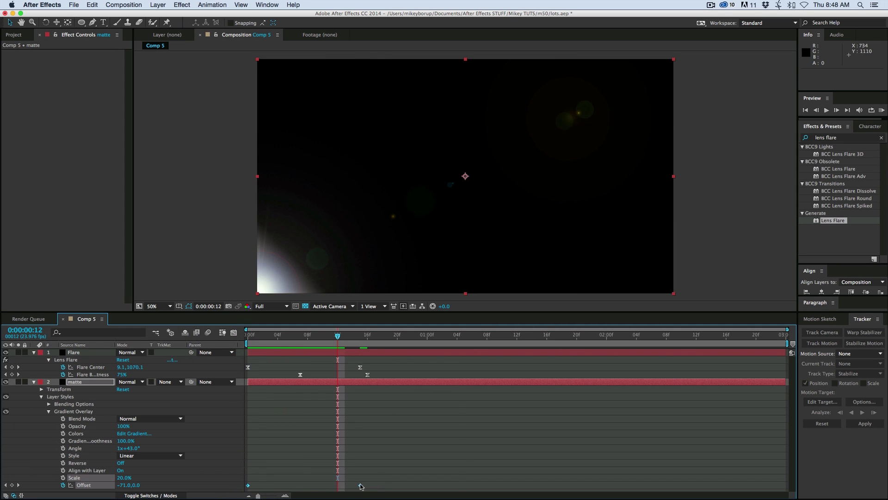
right_click(360, 485)
mouse_move(396, 492)
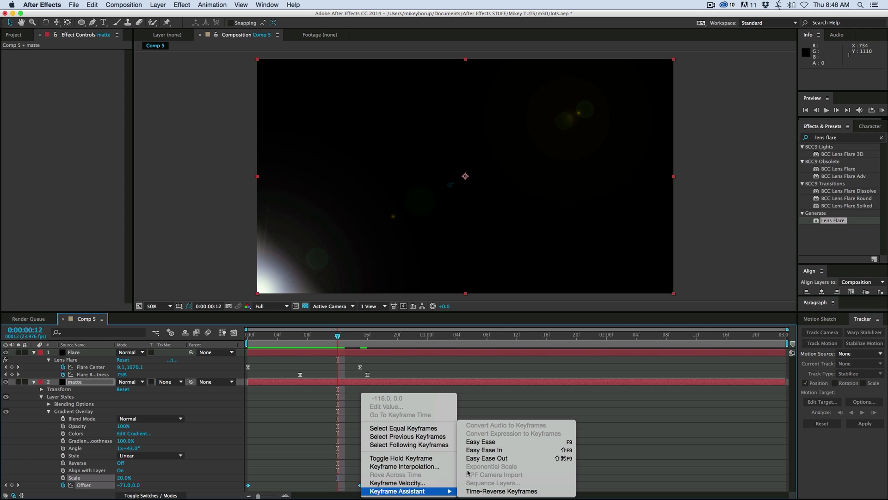
left_click(481, 441)
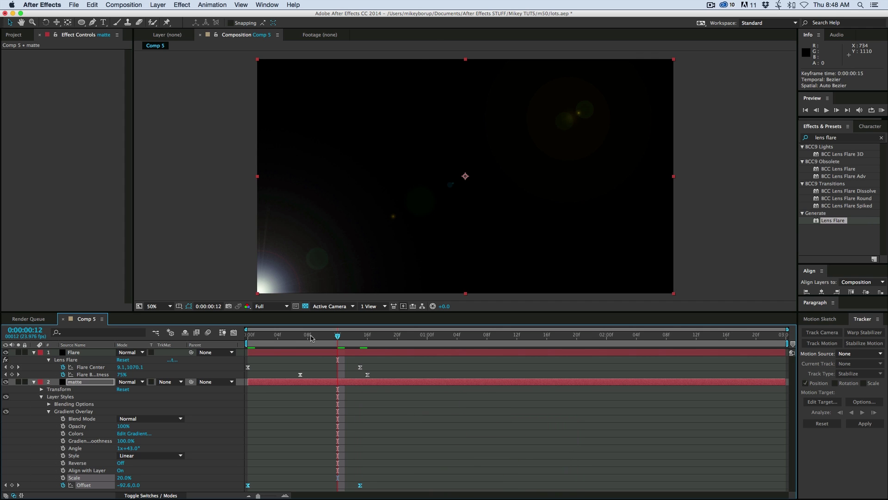
key("space")
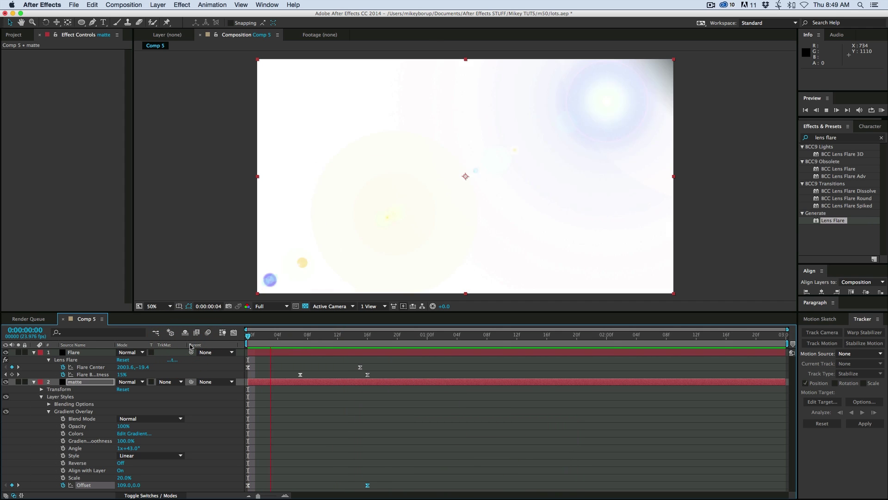
key("space")
- Collapse both layers, hide the matte layer, and preview the transparent flare alone from frame 0
left_click(33, 382)
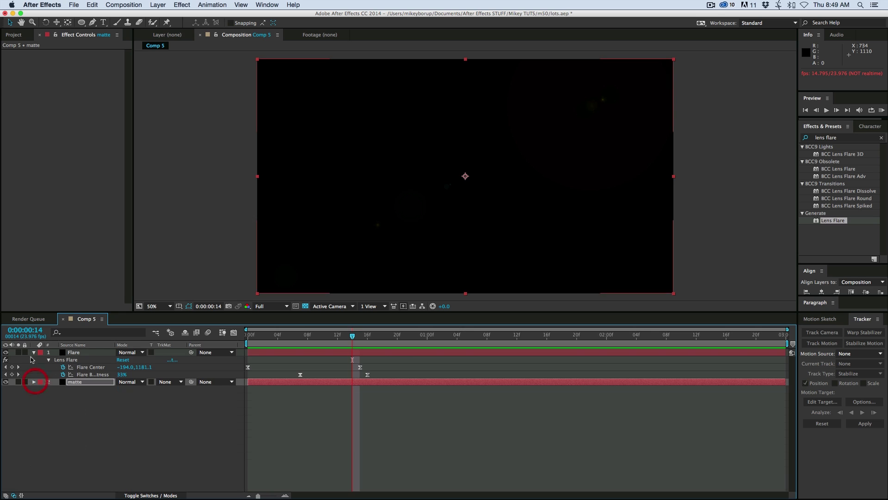
left_click(33, 352)
left_click(89, 352)
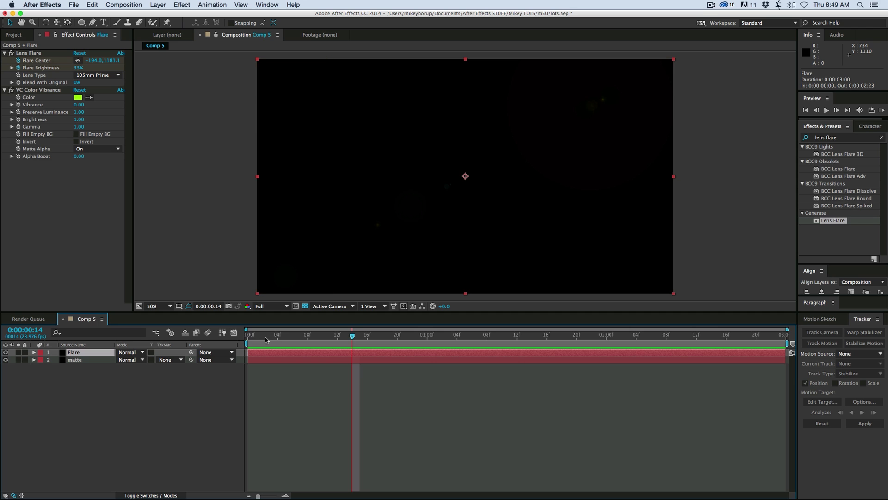
left_click_drag(273, 337, 194, 330)
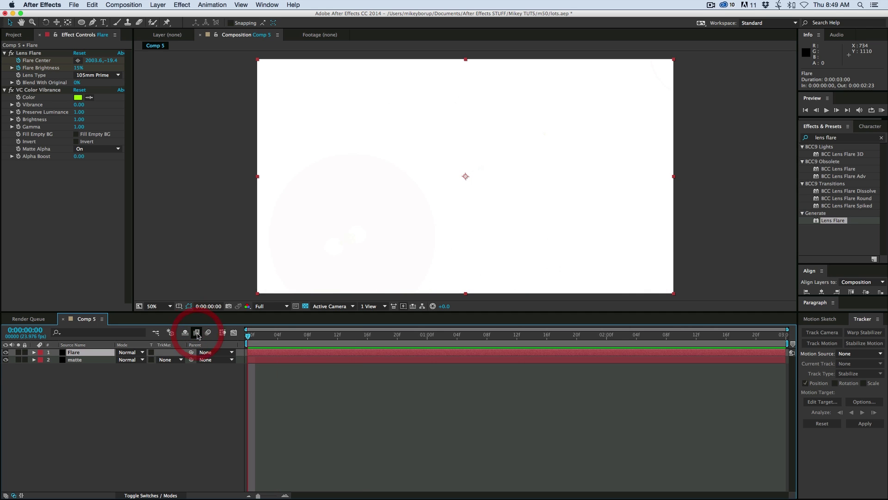
left_click(5, 359)
key("space")
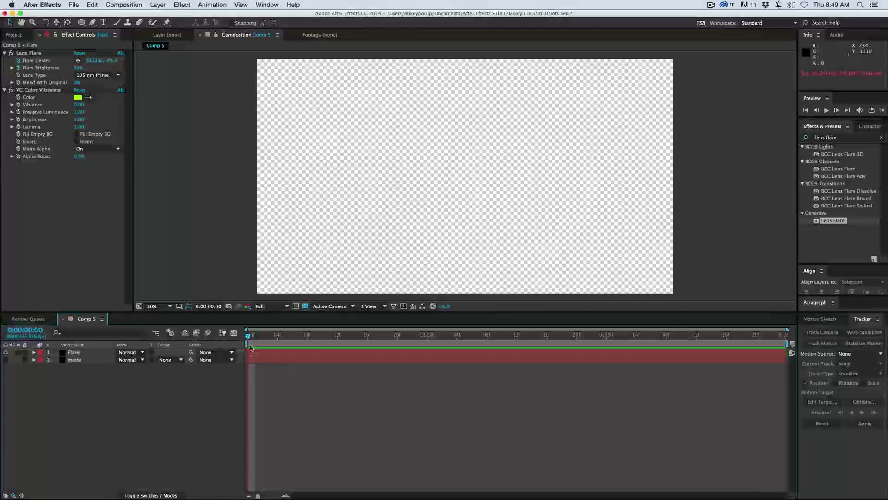
- Add Comp 5 to the Render Queue
left_click(70, 5)
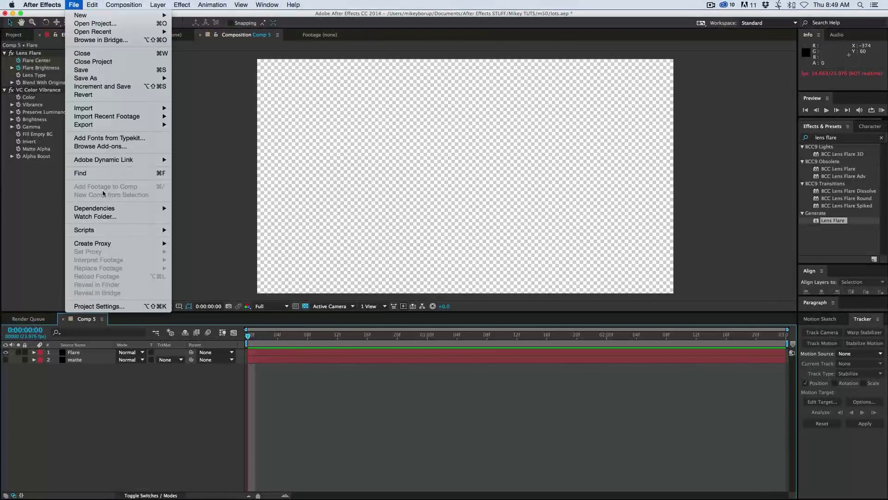
mouse_move(152, 124)
left_click(212, 132)
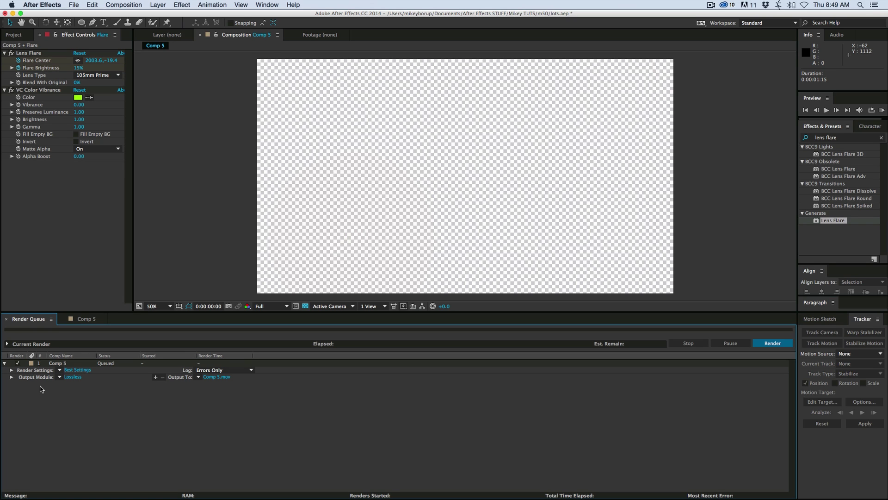
- Set the output module's channels to RGB + Alpha, keeping QuickTime format with the Animation codec
left_click(73, 376)
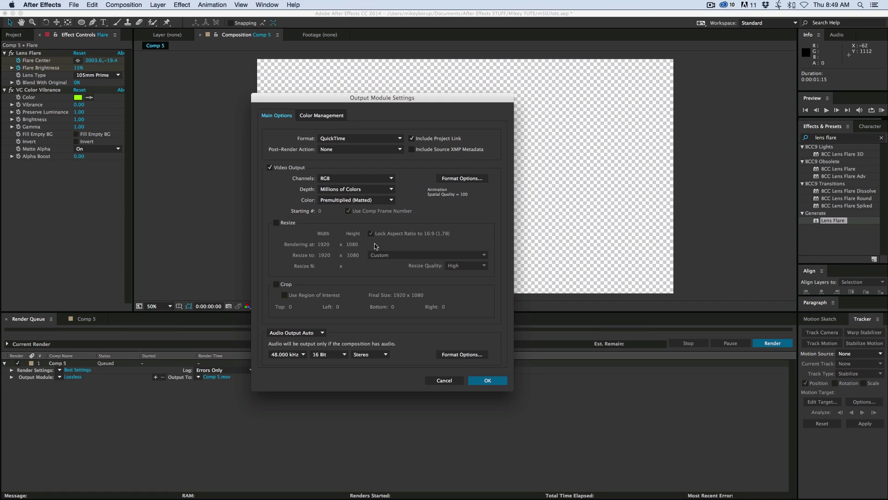
left_click(448, 176)
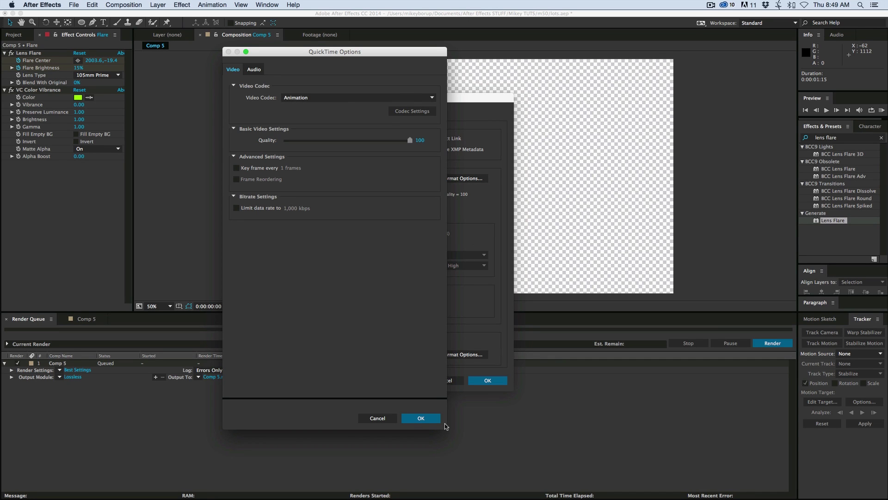
left_click(421, 419)
left_click(363, 178)
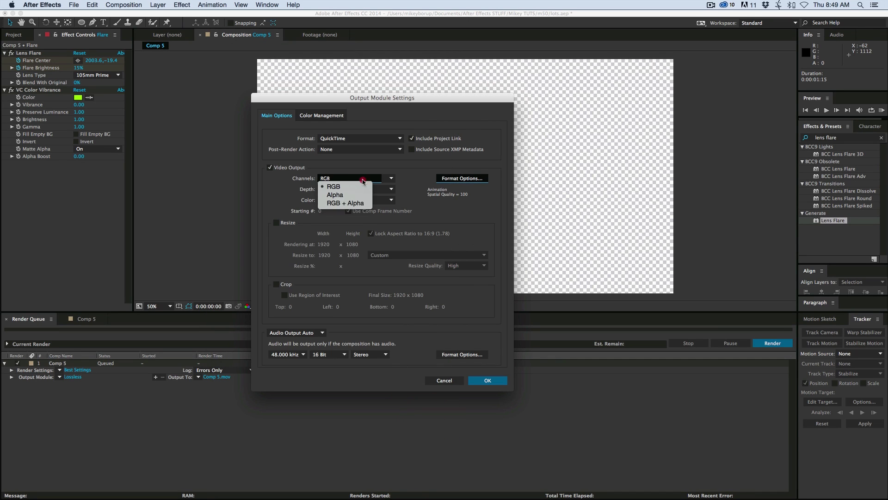
left_click(347, 204)
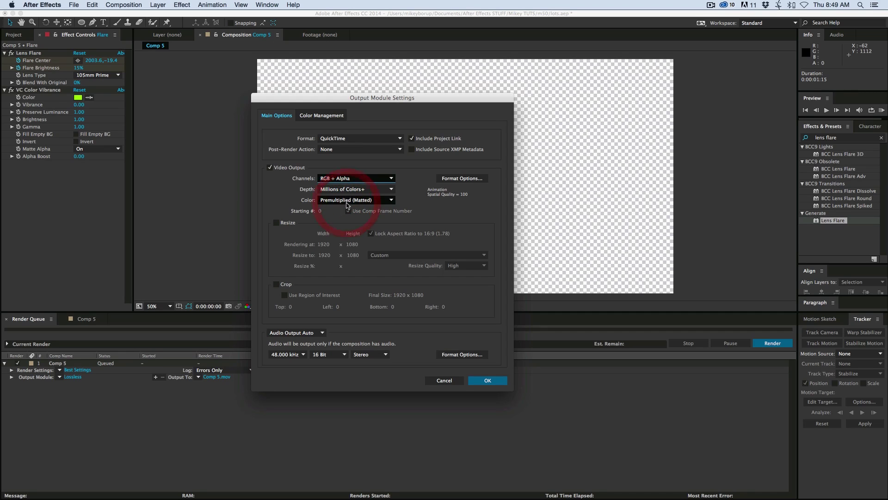
left_click(478, 381)
- Name the output movie flare.mov in the matte folder and render it
left_click(217, 376)
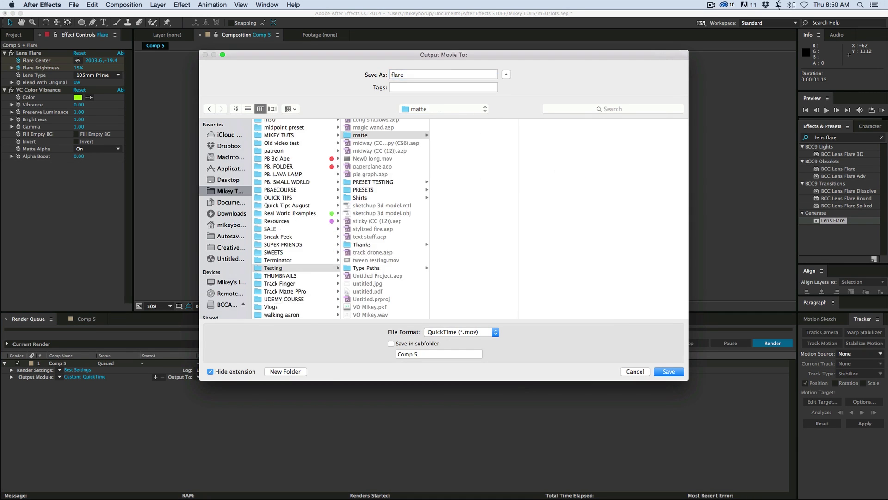
left_click(667, 371)
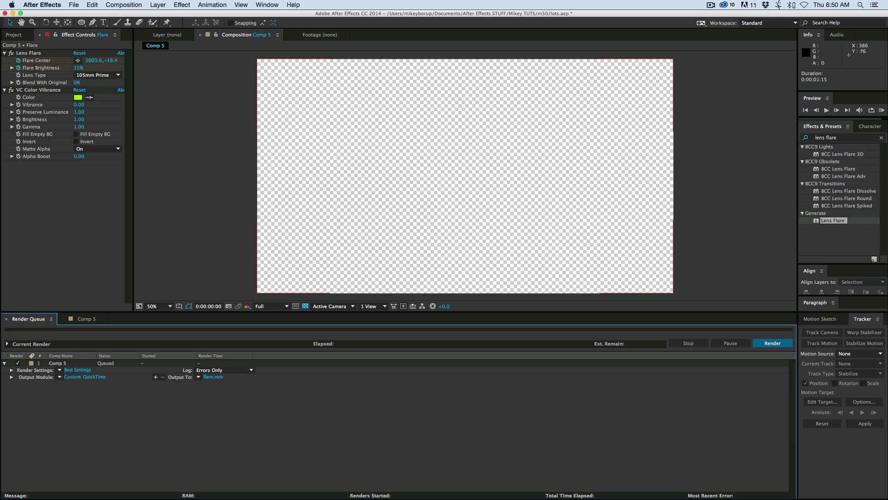
left_click(771, 342)
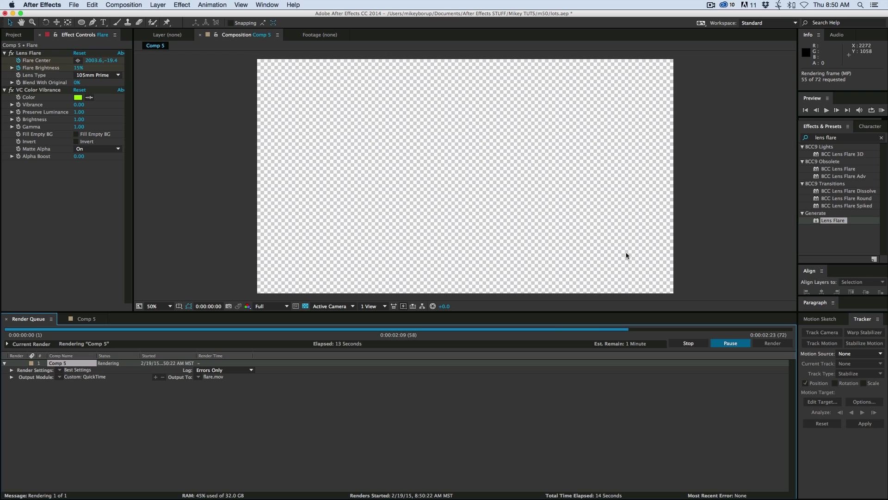
- Hide the Flare layer, show the matte layer, and add Comp 5 to the Render Queue again
left_click(83, 319)
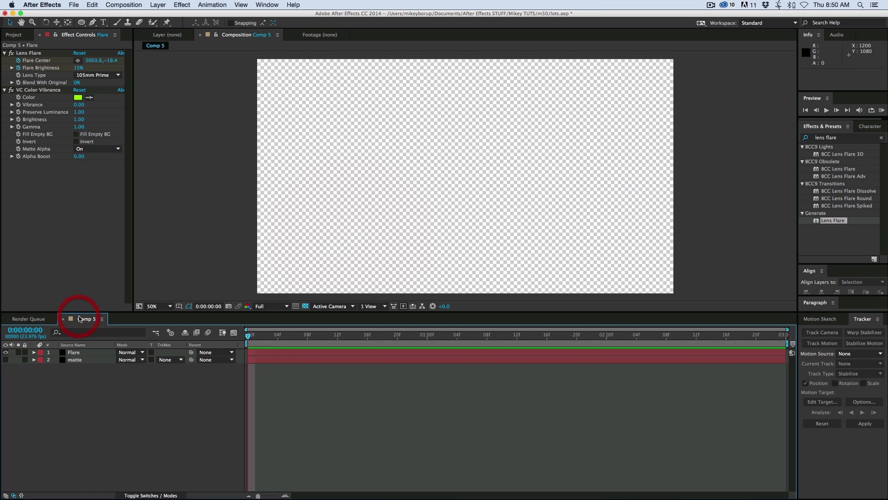
left_click(6, 360, "alt")
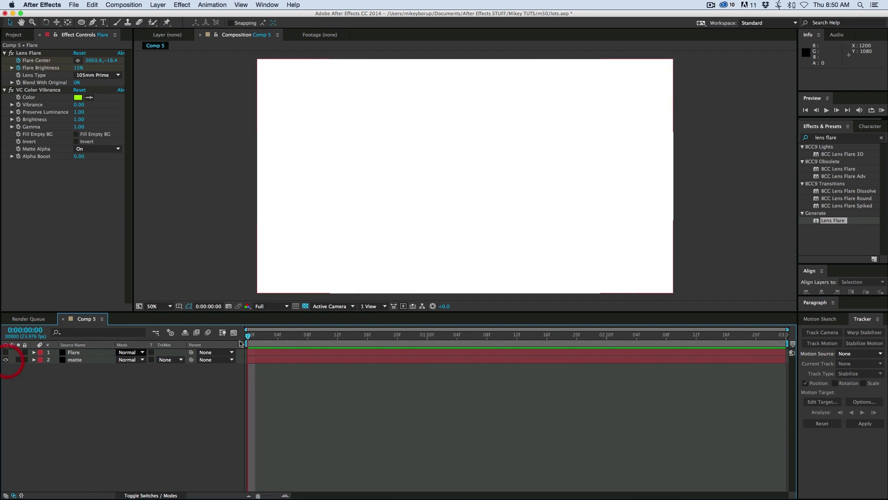
left_click(218, 360)
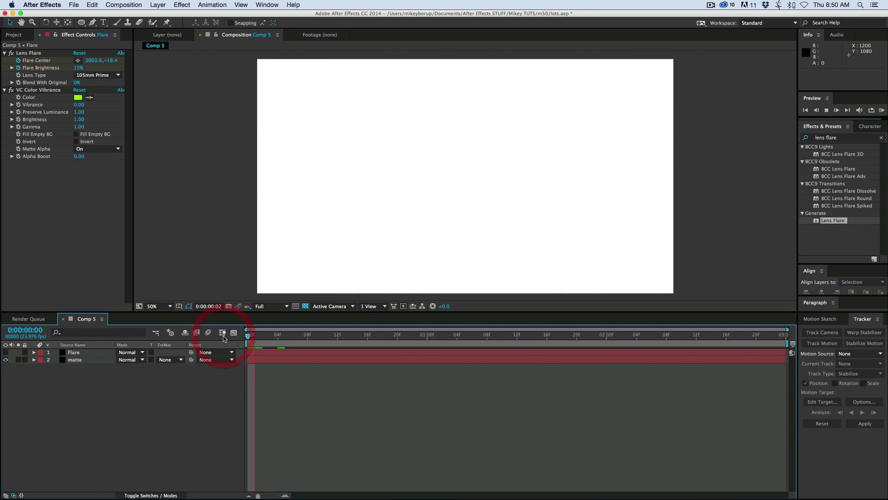
left_click(74, 4)
mouse_move(104, 125)
left_click(203, 131)
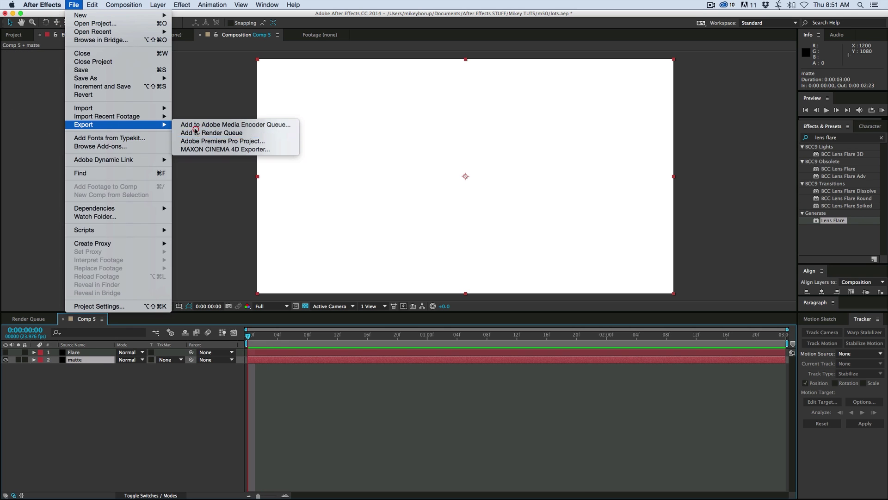
- Set the second queue item's output module to H.264, name its file matte, and render it
left_click(60, 398)
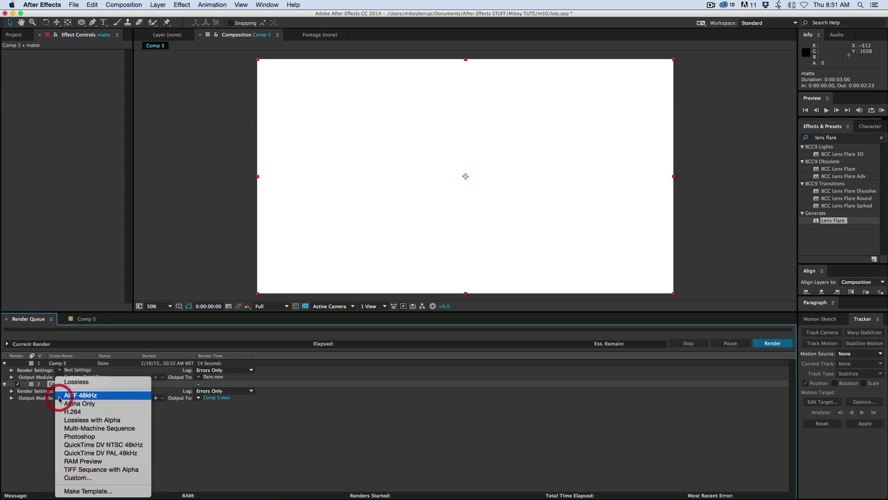
left_click(87, 412)
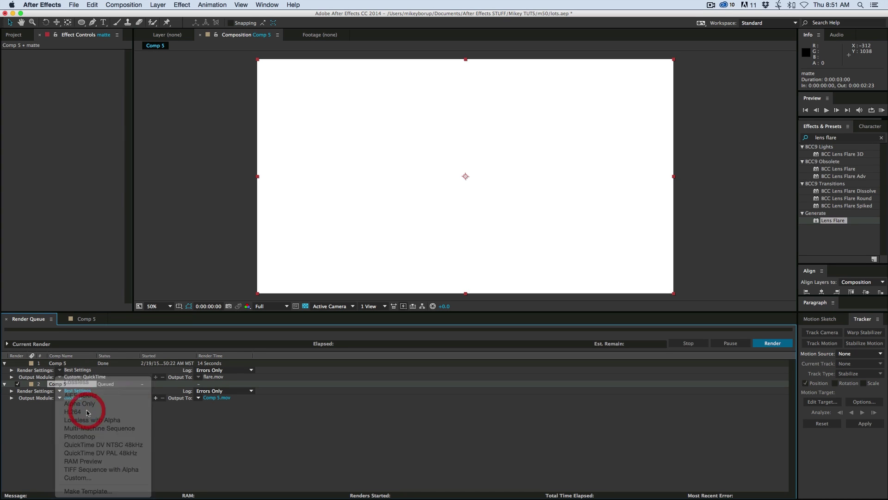
left_click(219, 399)
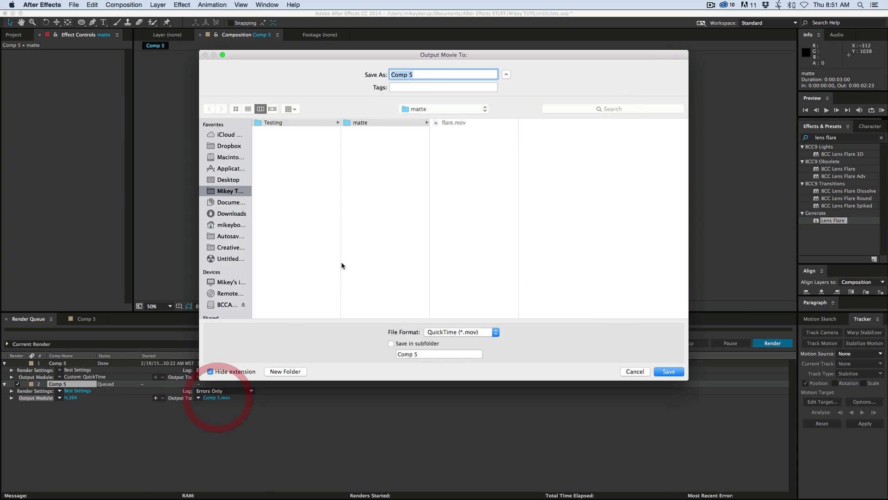
type("matte")
key("Return")
left_click(761, 337)
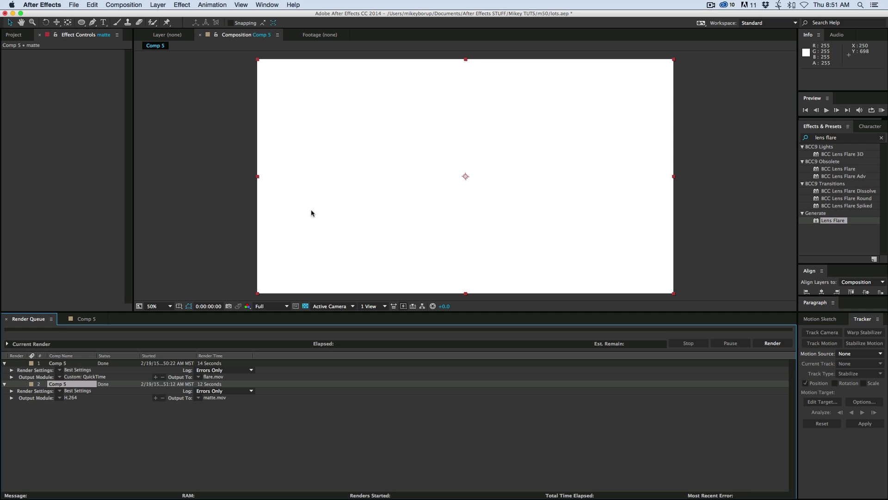
- Switch to Premiere Pro, enlarge the timeline area, and scrub through the stacked MVI_0016.MOV clips
key("super+Tab")
left_click(327, 443)
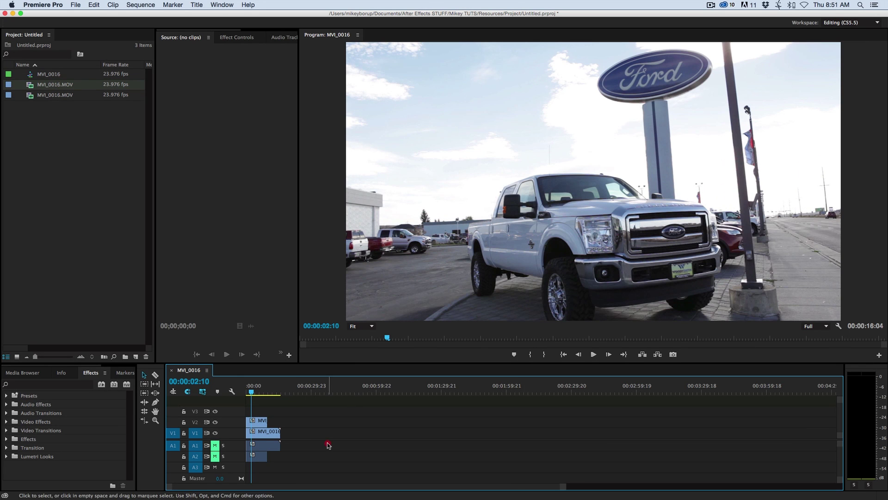
left_click_drag(163, 365, 164, 300)
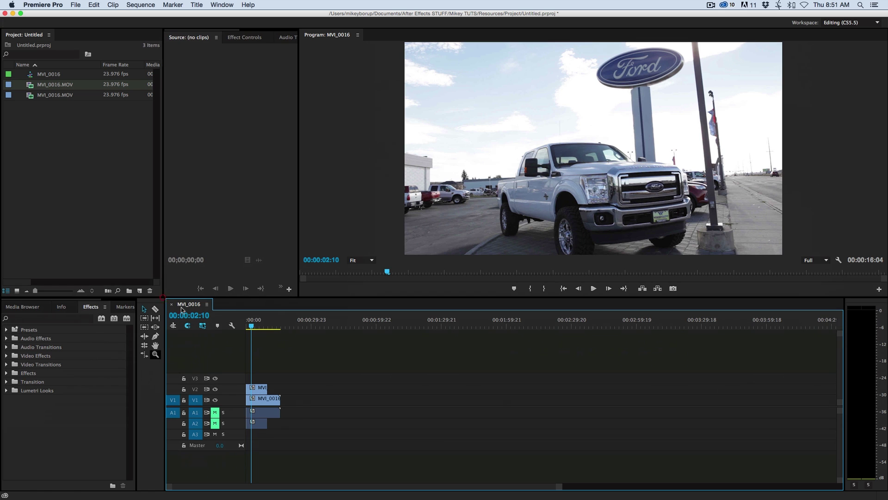
key("equal")
key("equal")
left_click_drag(280, 326, 303, 346)
left_click(372, 364)
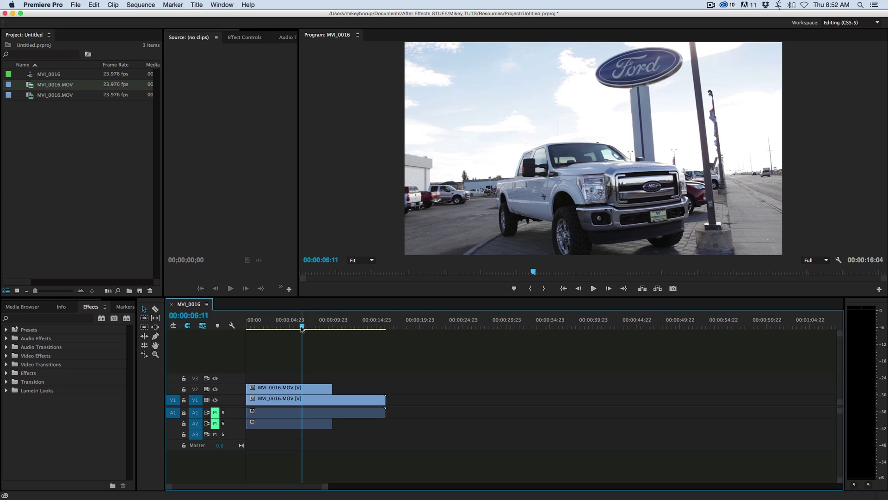
- Import flare.mov and matte.mov from Finder into the Premiere Pro project
key("super+Tab")
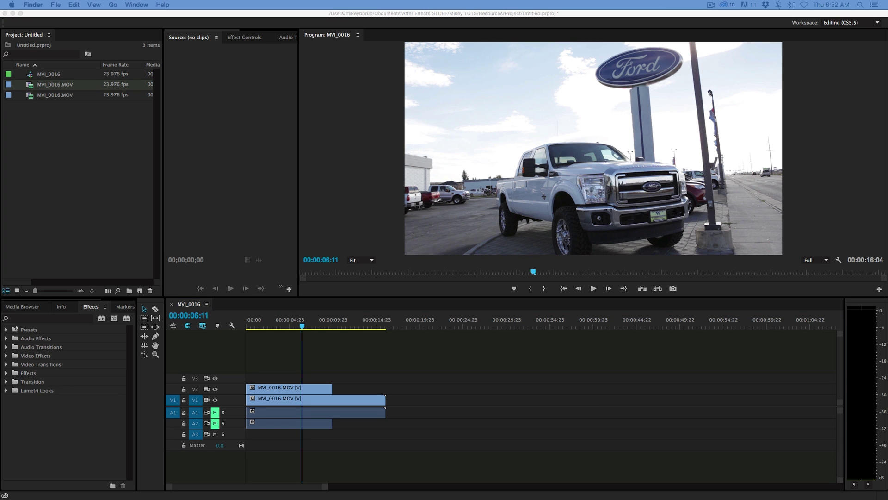
mouse_move(74, 146)
left_mouse_down()
mouse_move(92, 149)
mouse_move(81, 141)
left_mouse_up()
- Split the MVI_0016.MOV clip on V2 at 00:00:04:12 with the Razor tool and return to the Selection tool
left_click(329, 328)
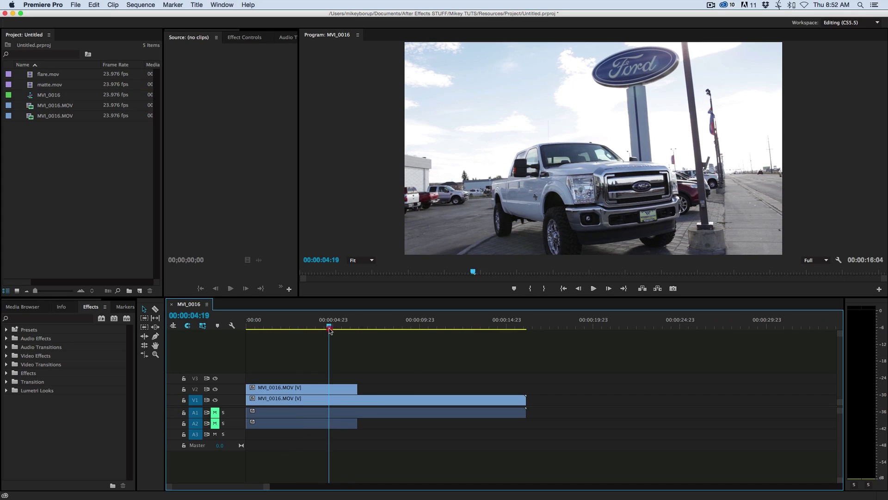
left_click_drag(329, 327, 323, 327)
key("c")
left_click(332, 389)
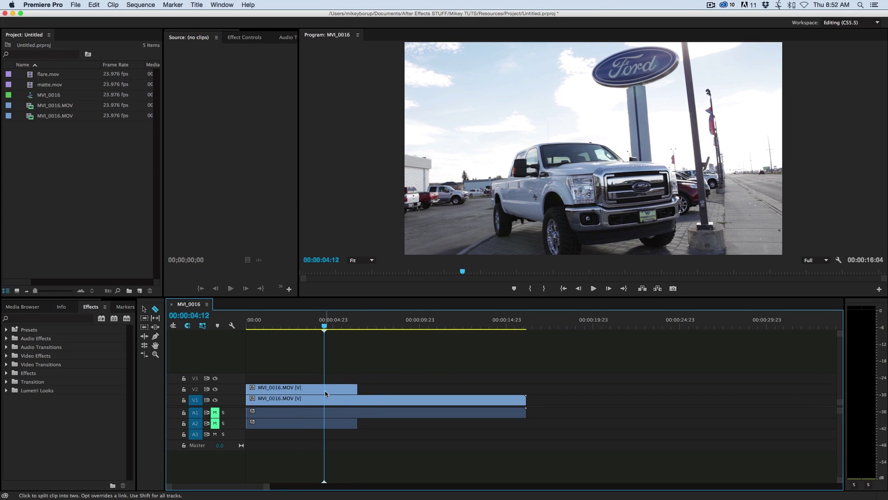
left_click(324, 393)
key("v")
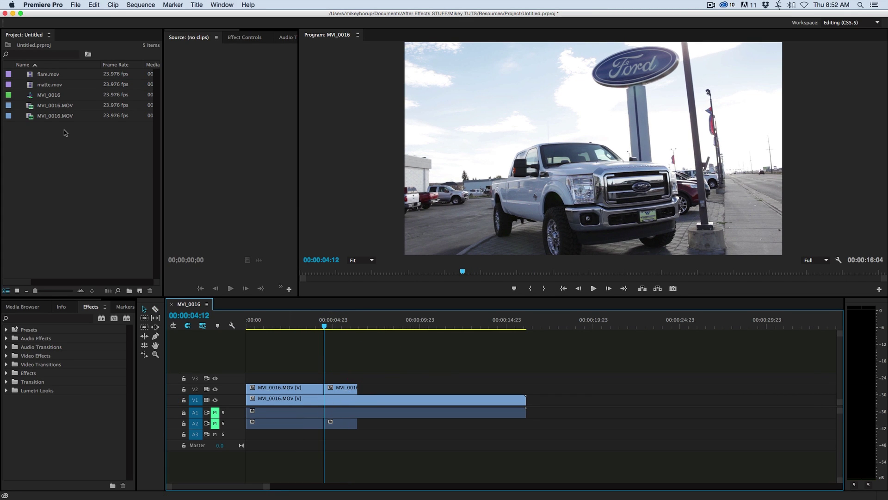
- Place flare.mov on V3 starting at the cut, preview it, and trim its end to match the V2 clip
left_click(48, 97)
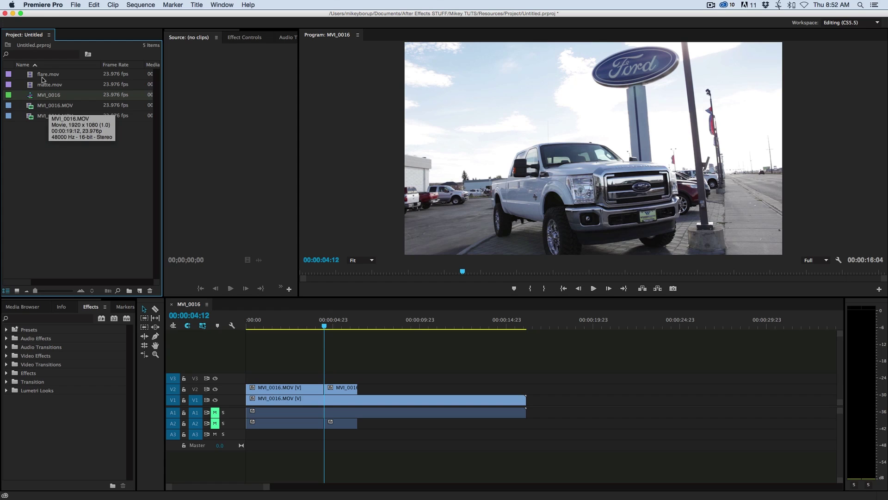
left_click_drag(35, 75, 325, 363)
left_click_drag(325, 363, 325, 377)
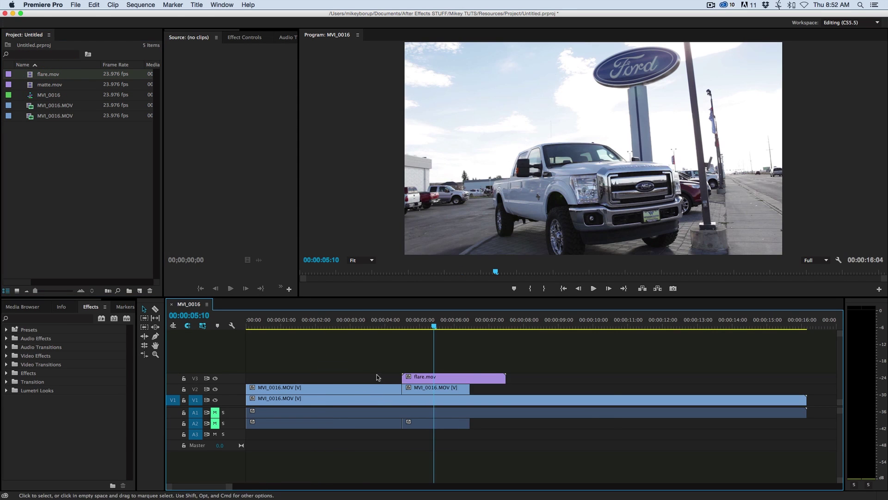
key("=")
left_click(444, 321)
key("space")
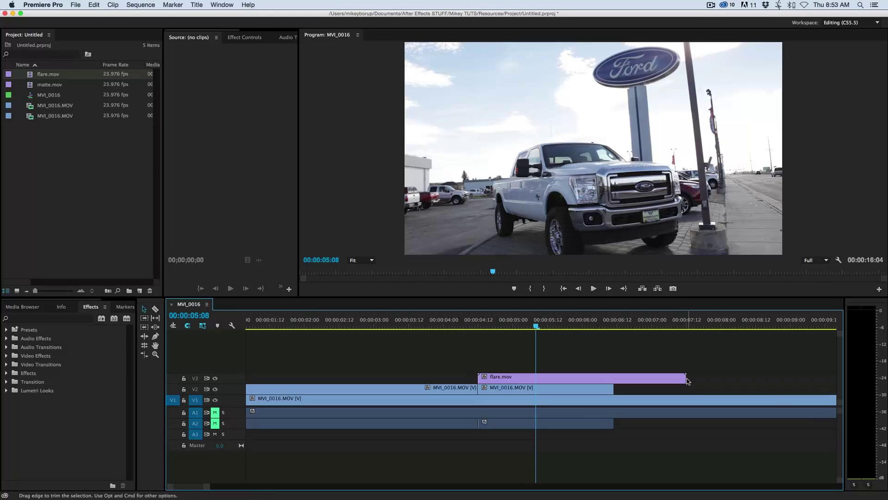
left_click_drag(686, 378, 613, 378)
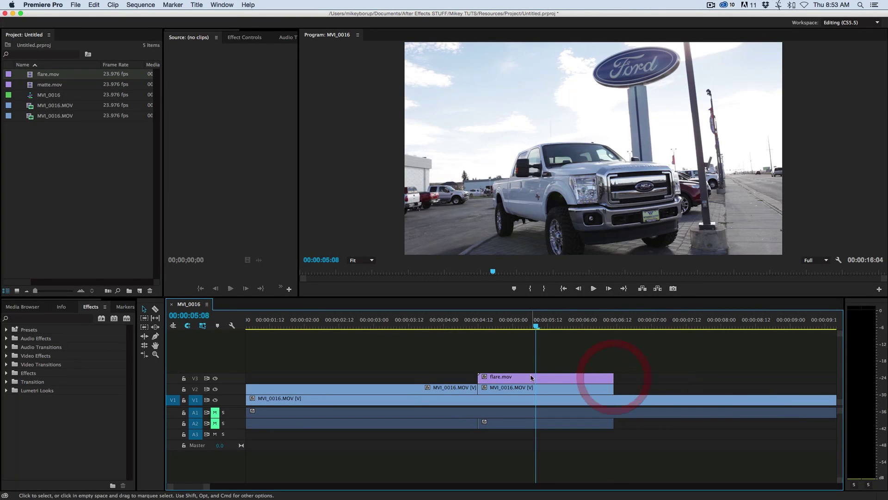
- Place matte.mov on V4 above flare.mov, trim it to the same length, and preview the wipe
left_click(33, 86)
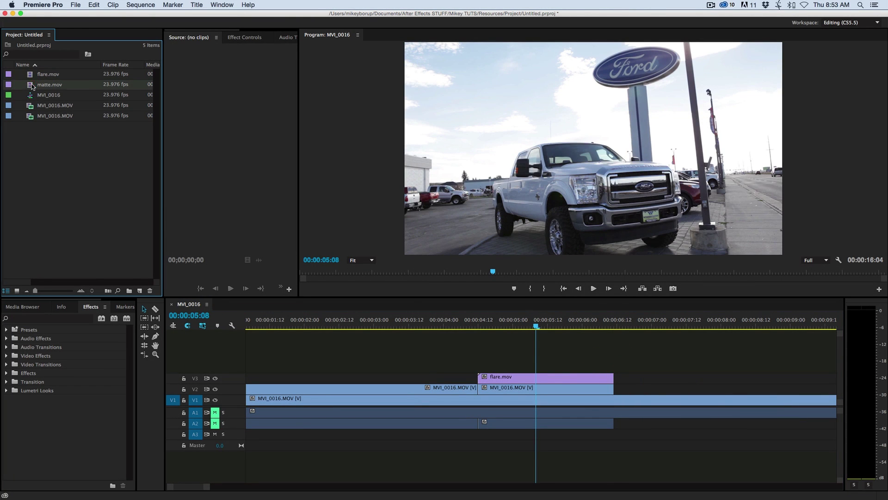
left_click_drag(29, 87, 478, 368)
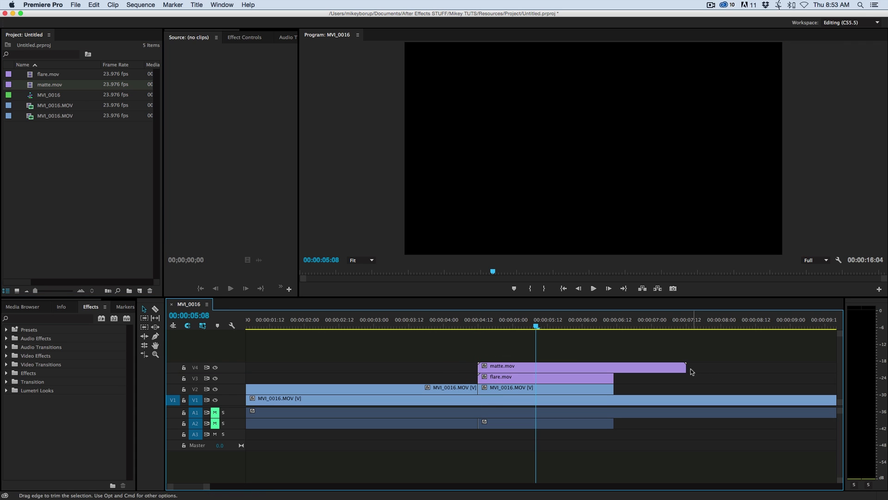
left_click_drag(686, 368, 613, 368)
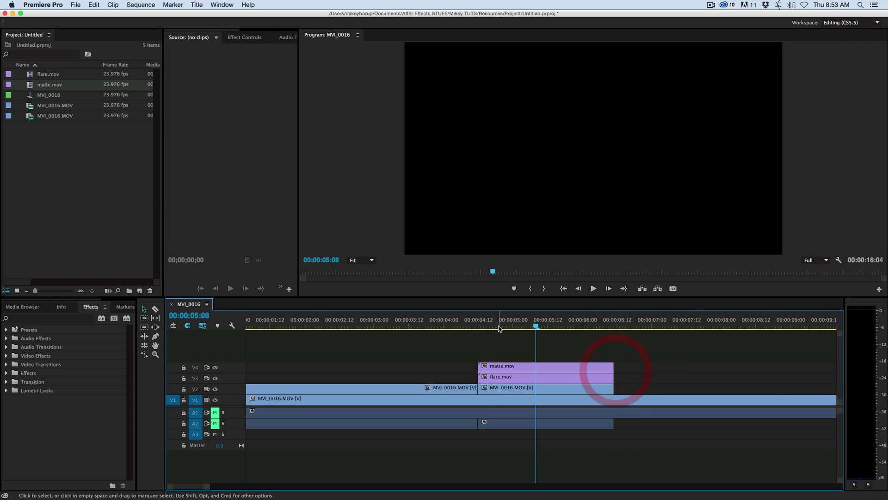
left_click(472, 326)
key("space")
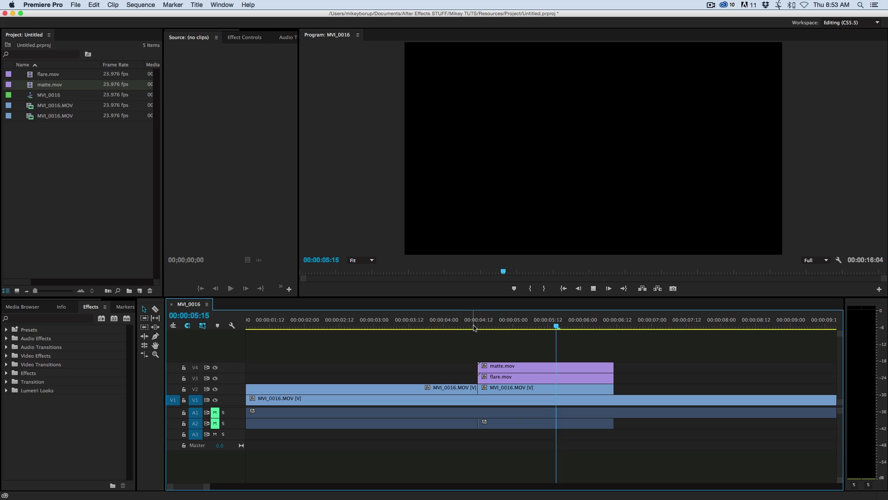
- Apply the Track Matte Key effect to the second MVI_0016.MOV clip on V2 and open its effect settings
left_click(505, 390)
left_click_drag(548, 330, 506, 328)
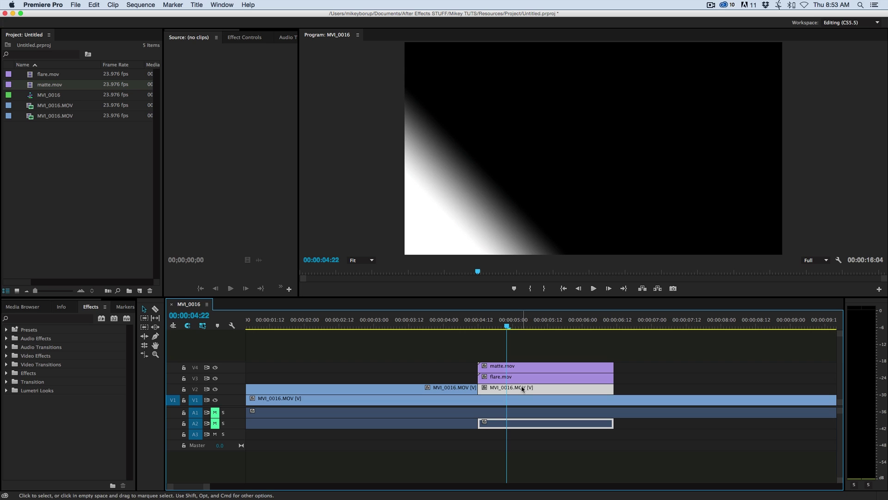
left_click(6, 355)
scroll(12, 374, "down", 3)
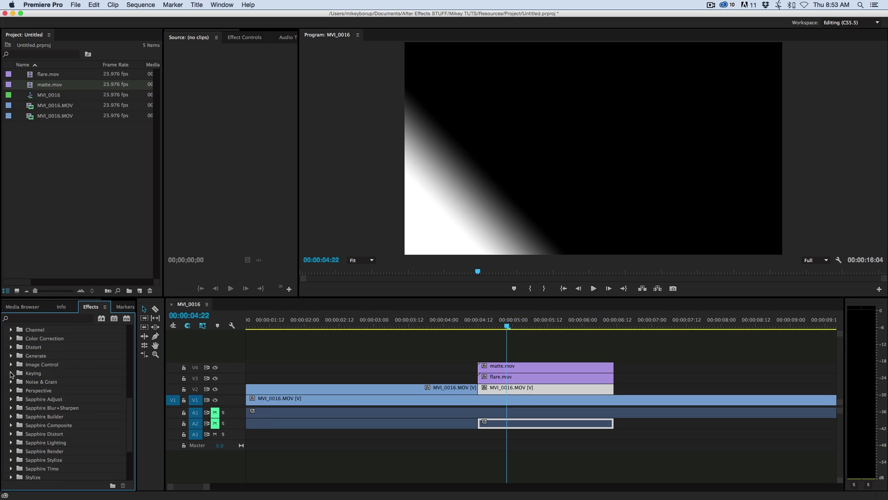
left_click(11, 374)
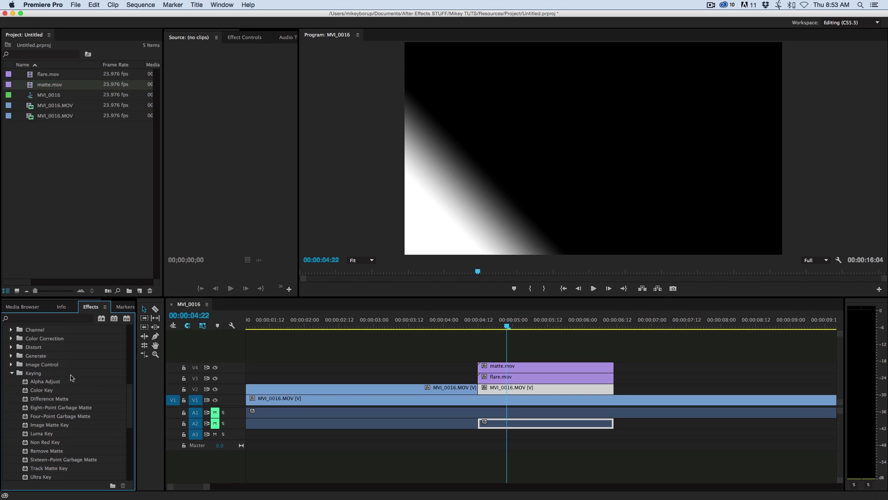
scroll(72, 377, "down", 2)
left_click_drag(53, 451, 514, 388)
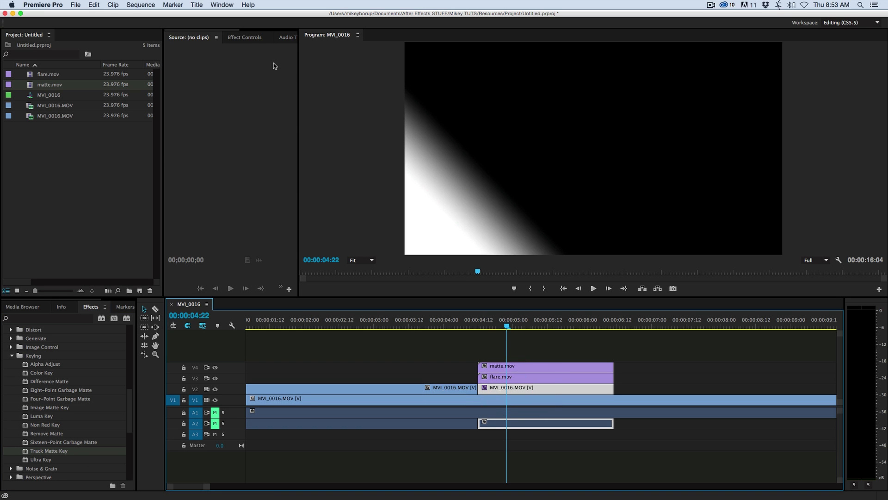
left_click(247, 38)
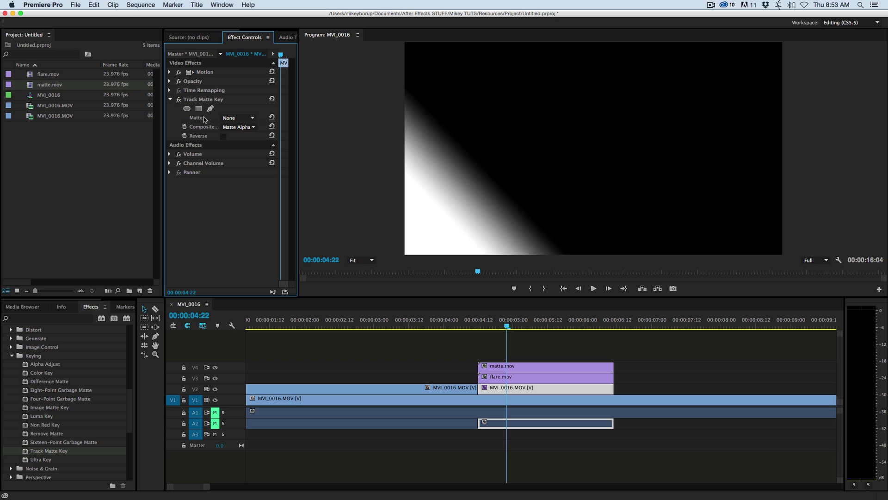
- Set the Track Matte Key's matte to Video 4 and composite it using Matte Luma
left_click(227, 118)
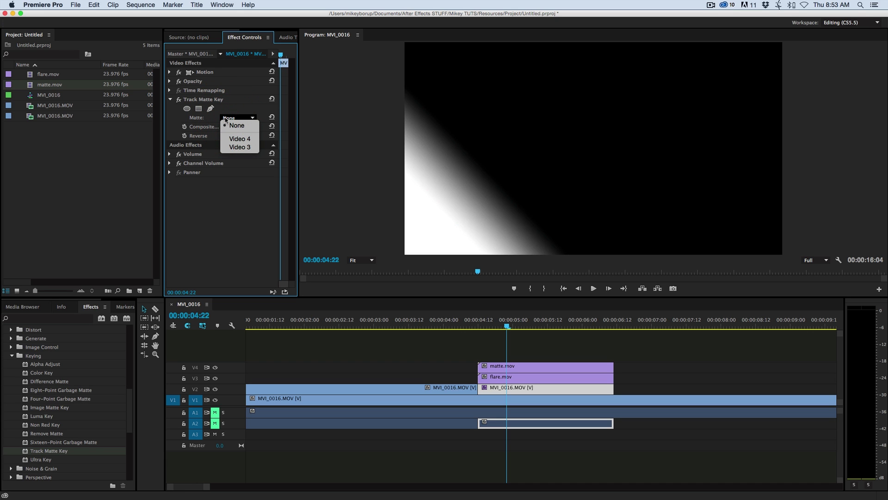
left_click(236, 138)
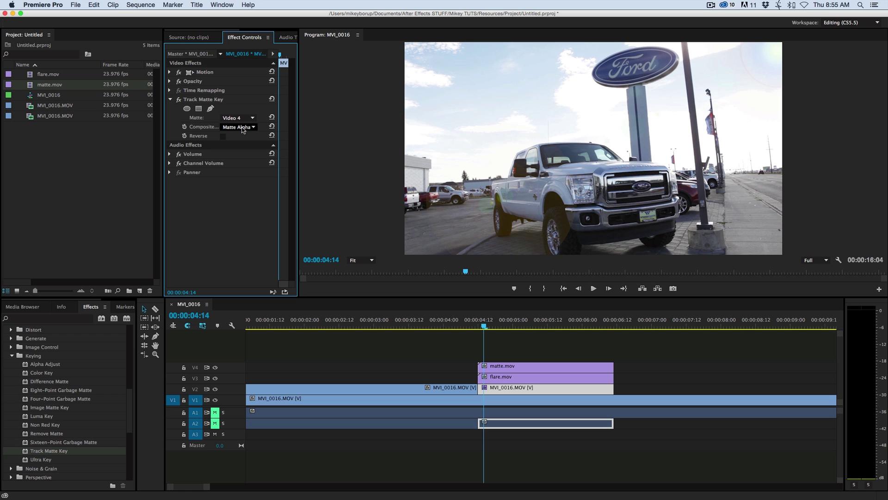
left_click(241, 127)
left_click(243, 144)
- Play and scrub the flare transition across the cut, starting from before the matte and flare clips
left_click_drag(481, 325, 428, 325)
left_click(406, 348)
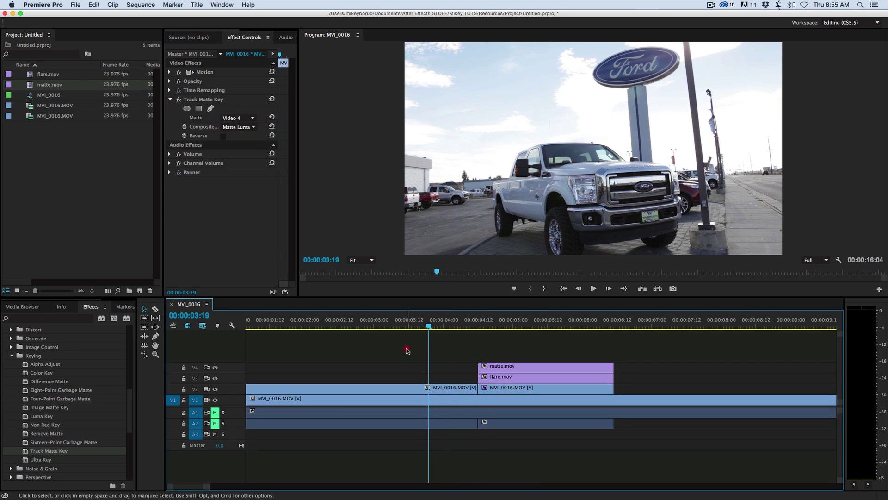
key("space")
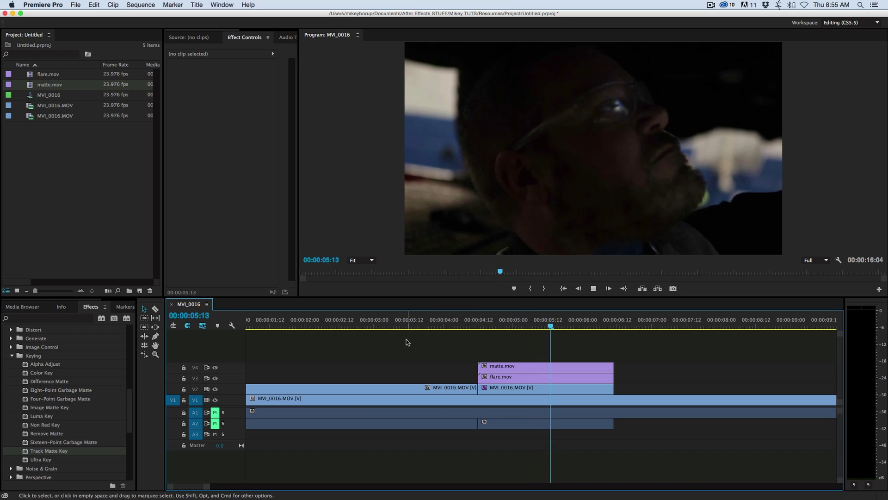
left_click_drag(511, 327, 450, 324)
key("space")
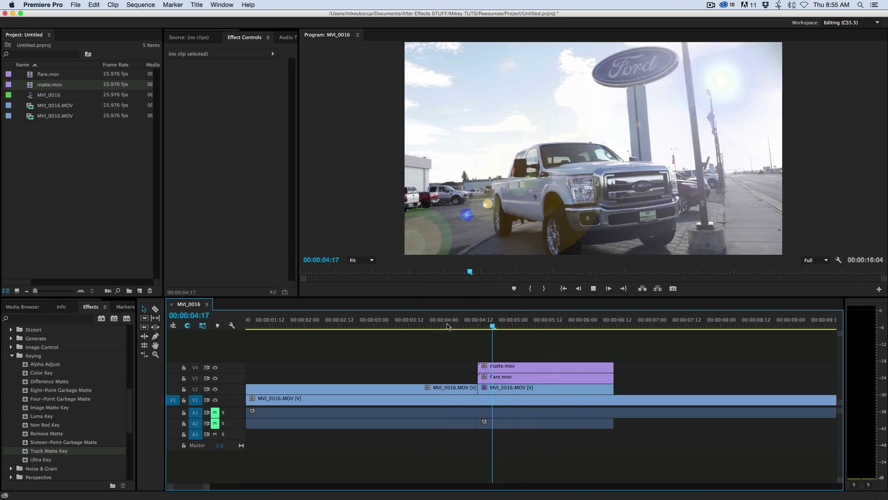
key("space")
left_click_drag(509, 325, 485, 321)
- Review matte.mov, the keyed V2 clip and flare.mov by selecting each one, and scrub to 00:00:04:21
left_click(512, 368)
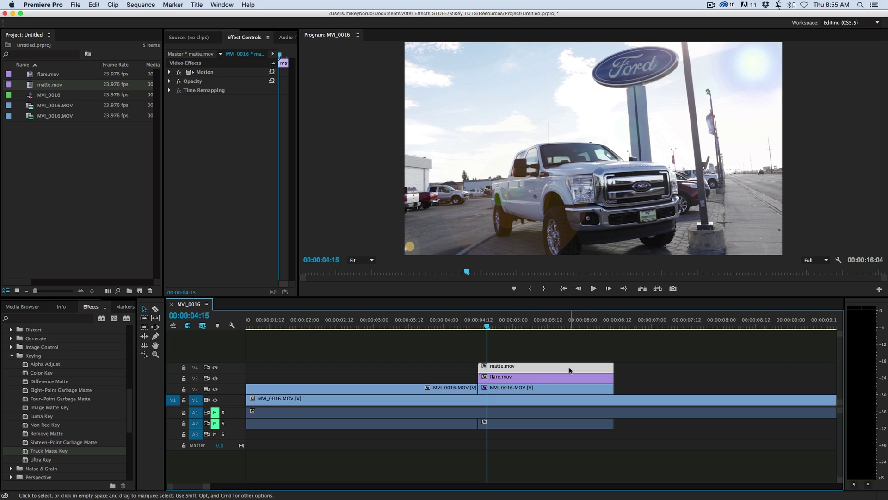
left_click(543, 388)
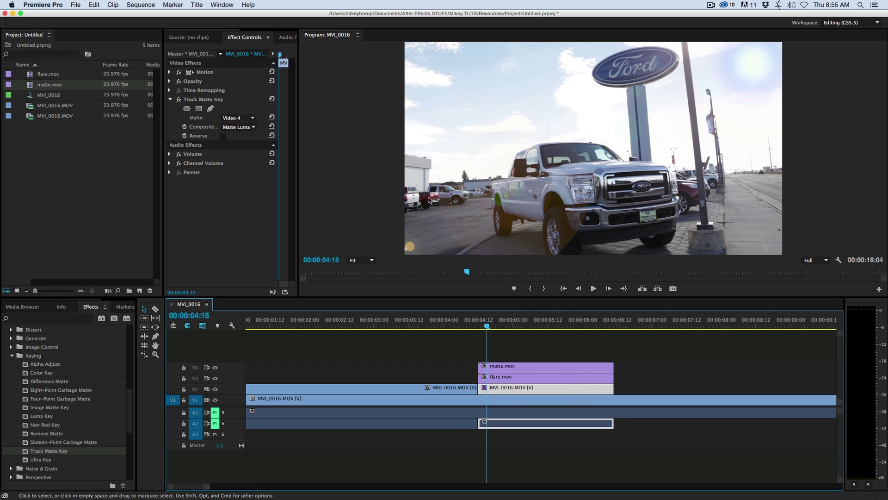
left_click(517, 366)
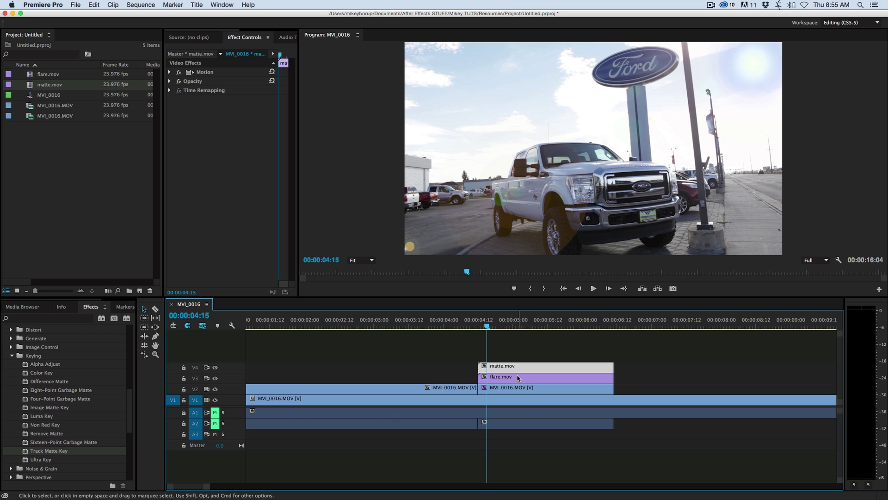
left_click(517, 377)
left_click_drag(488, 325, 504, 325)
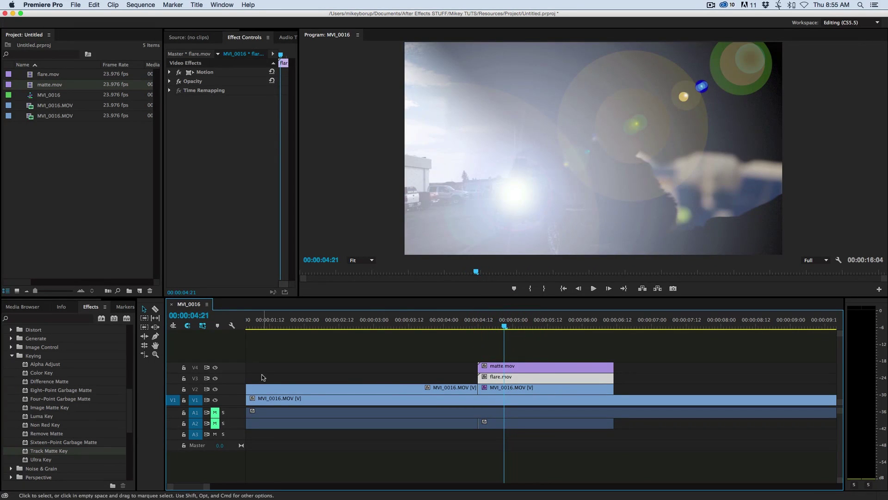
- Scrub the matte wipe with the V3 flare track hidden, and replay the transition with that track shown again
left_click(215, 377)
mouse_move(504, 325)
left_mouse_down()
mouse_move(478, 325)
mouse_move(521, 329)
mouse_move(478, 326)
mouse_move(513, 328)
mouse_move(499, 331)
left_mouse_up()
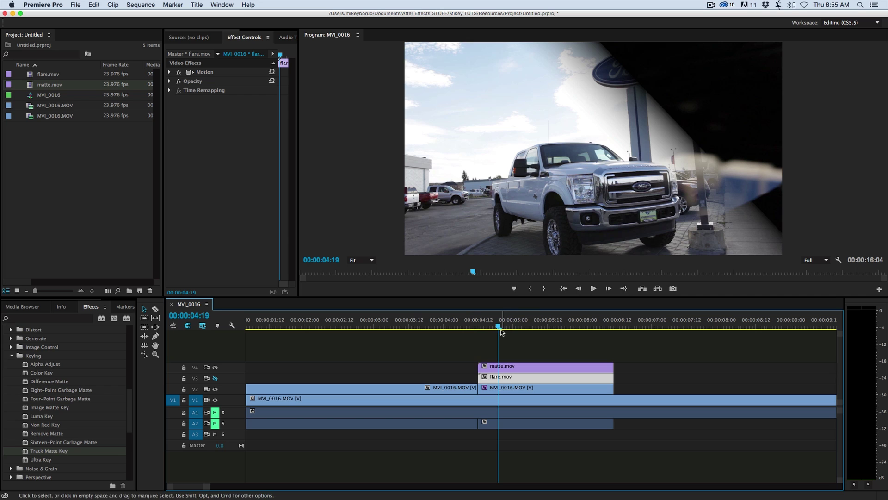
left_click_drag(504, 328, 503, 326)
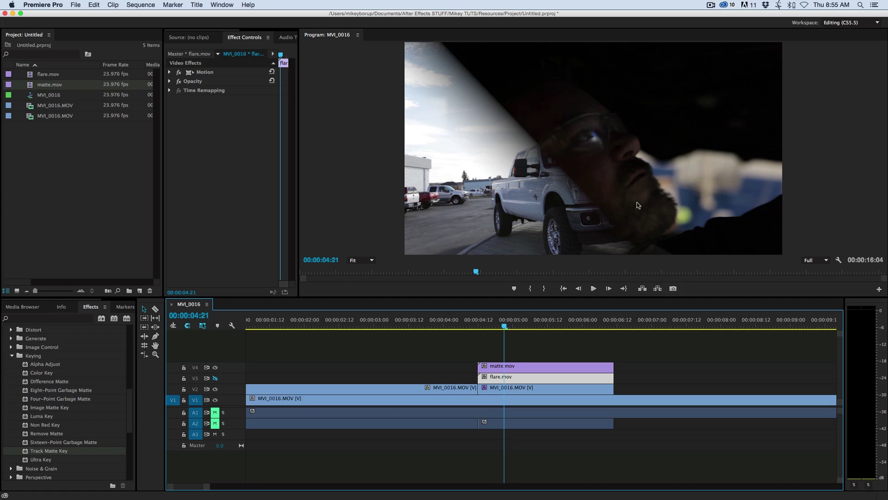
left_click_drag(504, 327, 458, 323)
left_click(215, 378)
key("space")
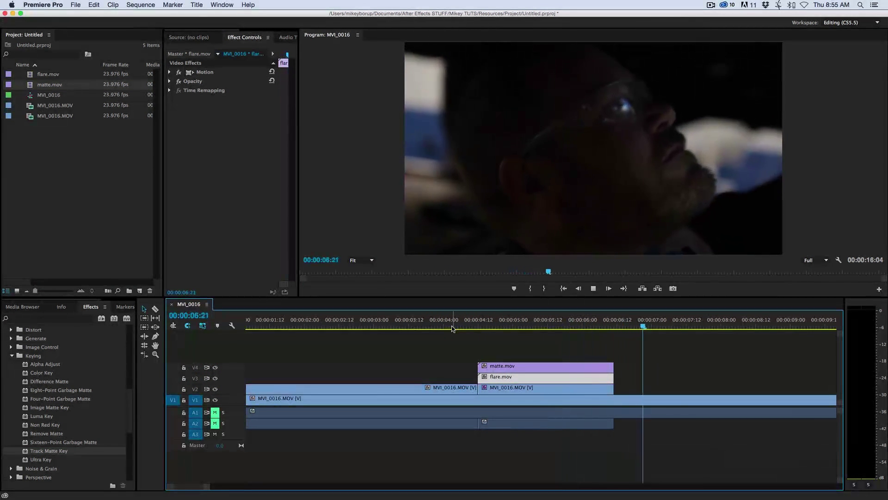
left_click(539, 326)
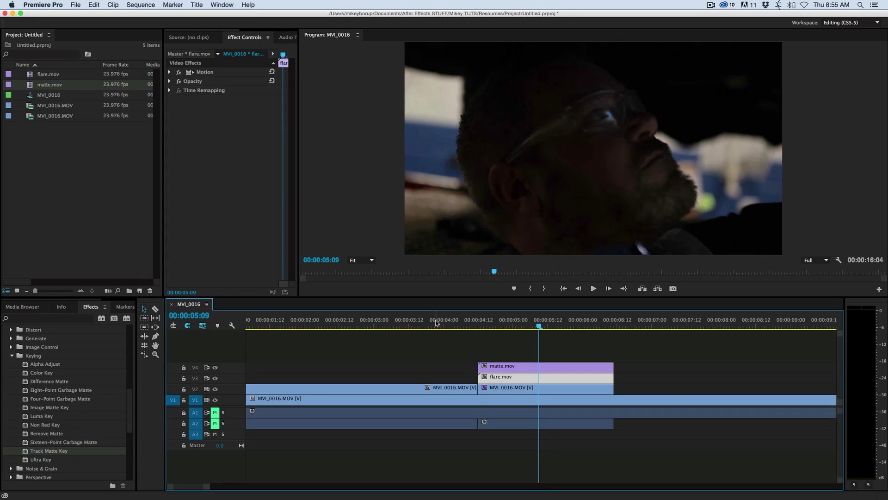